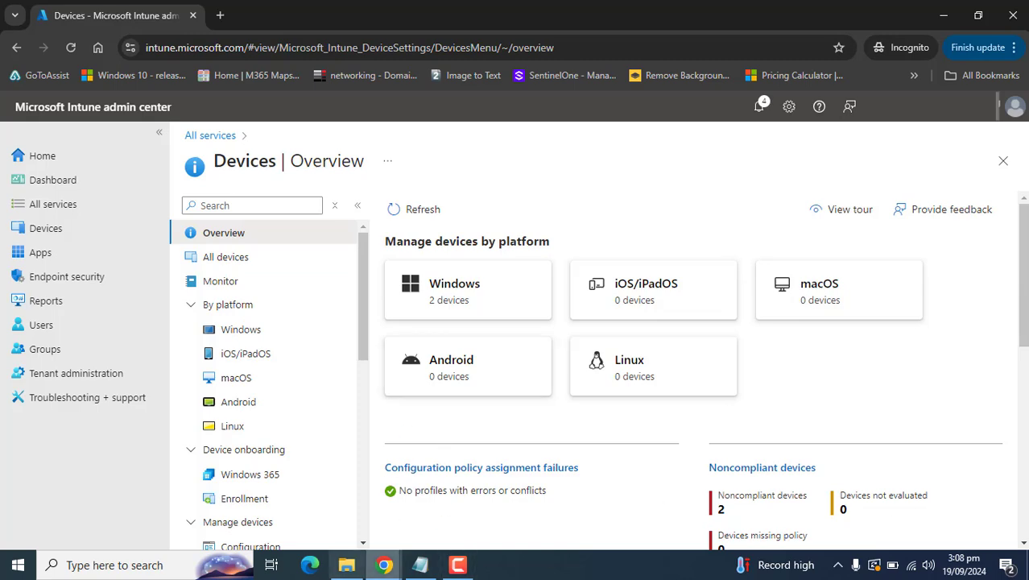
{"action": "left_click", "coordinate": [346, 565]}
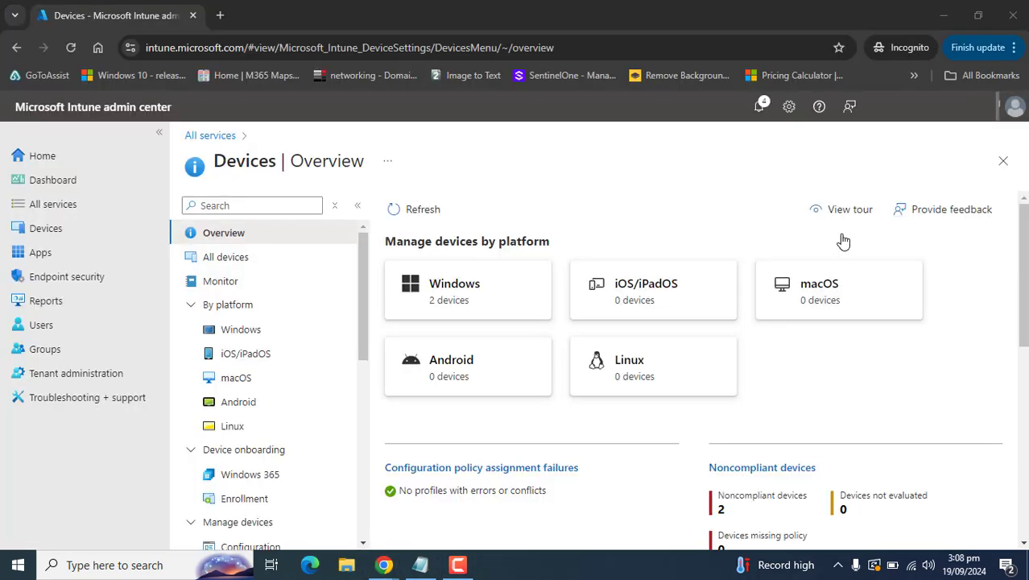
{"action": "left_click", "coordinate": [873, 226]}
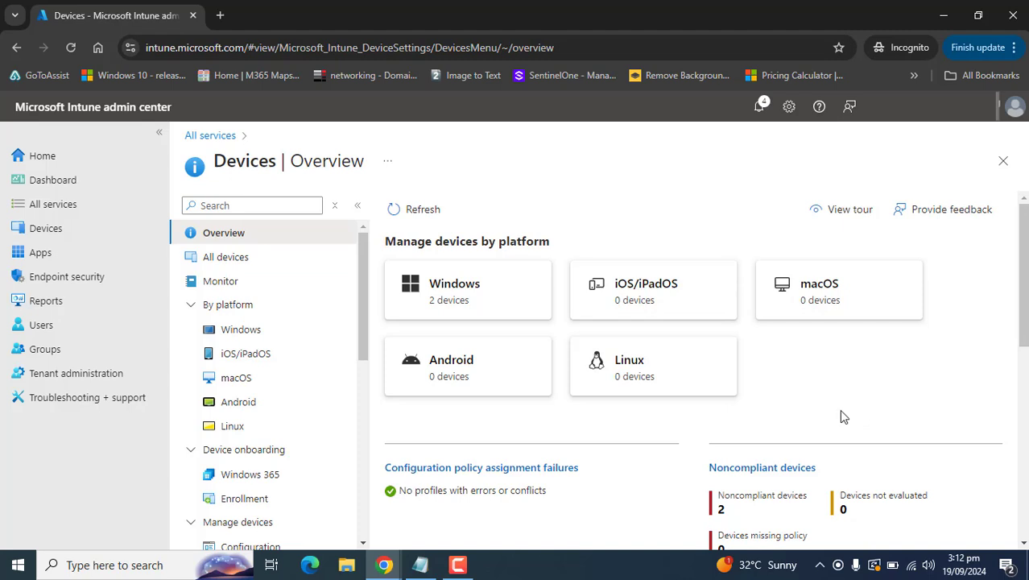
{"action": "left_click", "coordinate": [457, 564]}
{"action": "left_click", "coordinate": [954, 493]}
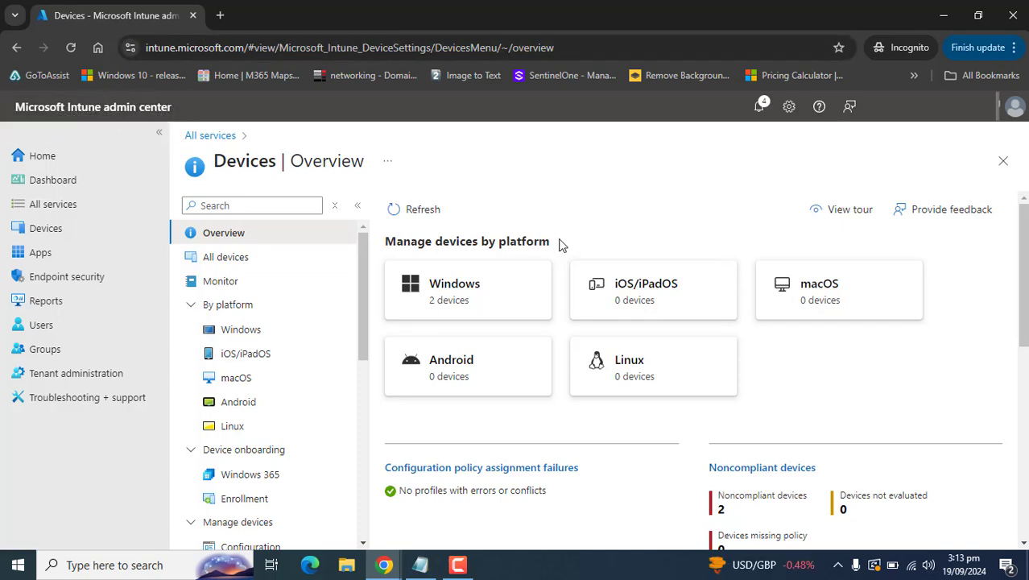
{"action": "left_click", "coordinate": [245, 50]}
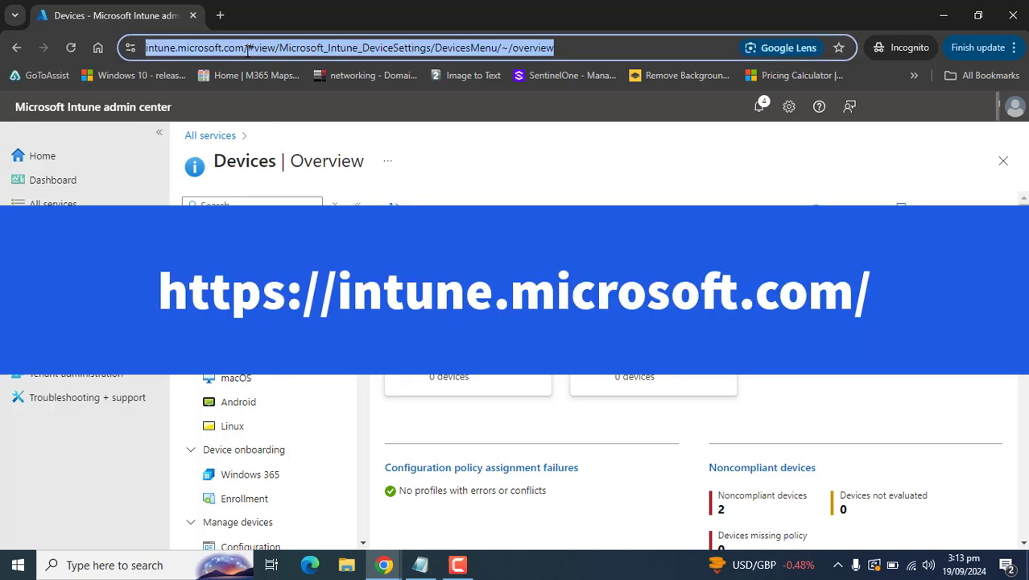
{"action": "left_click", "coordinate": [253, 50]}
{"action": "left_click_drag", "start_coordinate": [279, 47], "coordinate": [145, 47]}
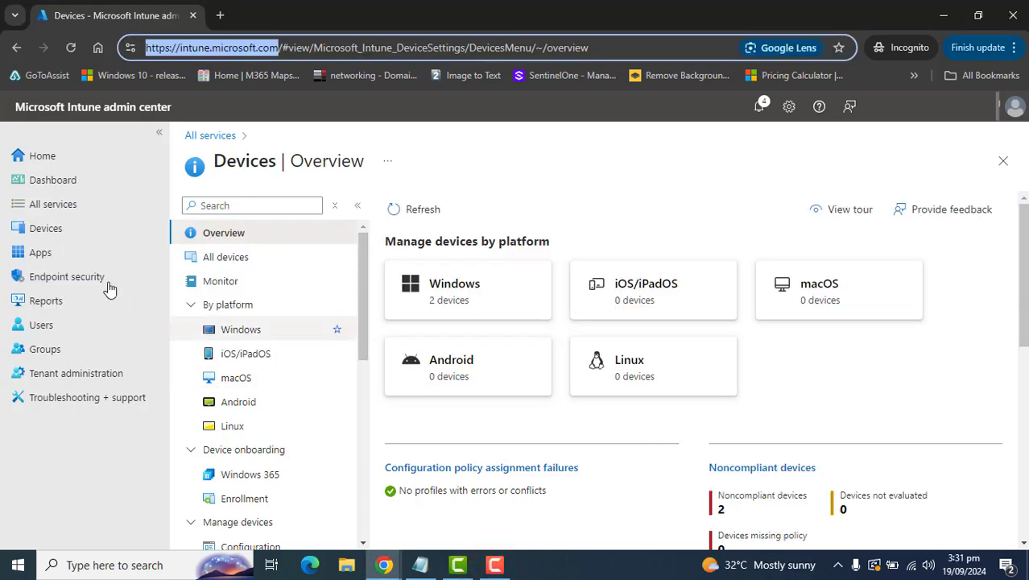
Open the device configuration policies under Manage devices in the Devices section
{"action": "left_click", "coordinate": [65, 238]}
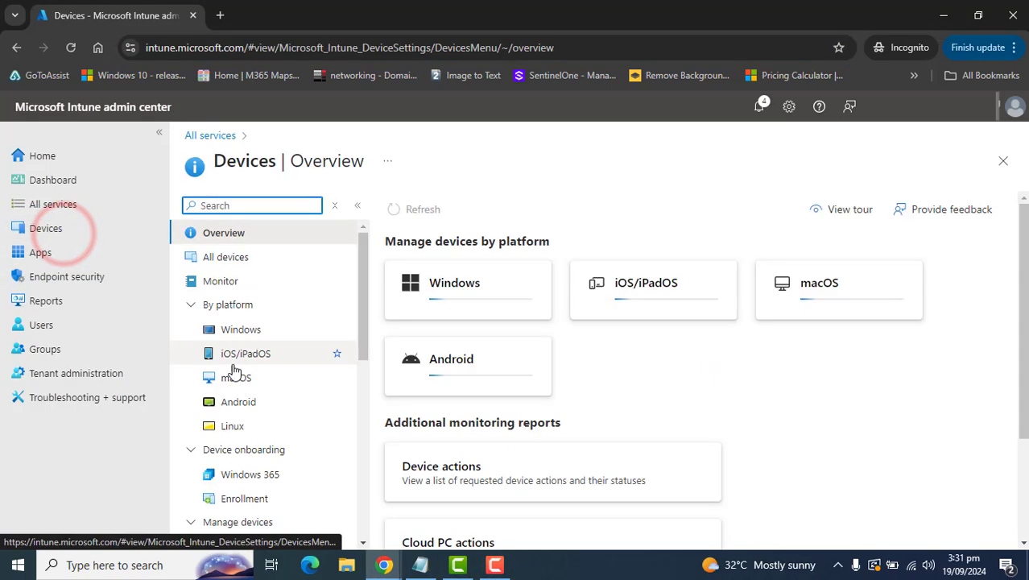
{"action": "scroll", "coordinate": [334, 378], "scroll_direction": "down", "scroll_amount": 2}
{"action": "scroll", "coordinate": [322, 375], "scroll_direction": "down", "scroll_amount": 1}
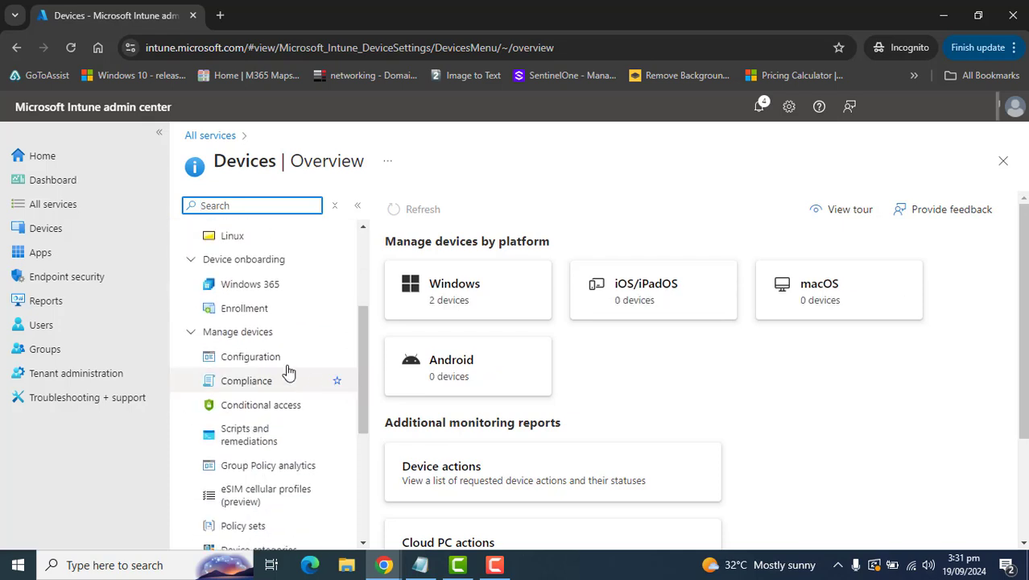
{"action": "left_click", "coordinate": [252, 360]}
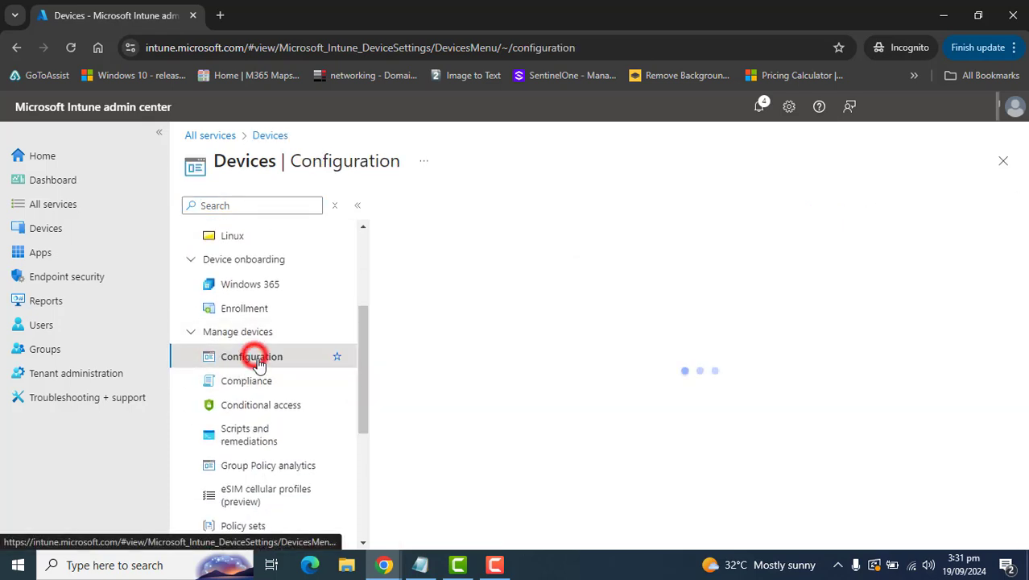
Create a new configuration policy with platform Windows 10 and later and profile type Settings catalog
{"action": "left_click", "coordinate": [451, 261]}
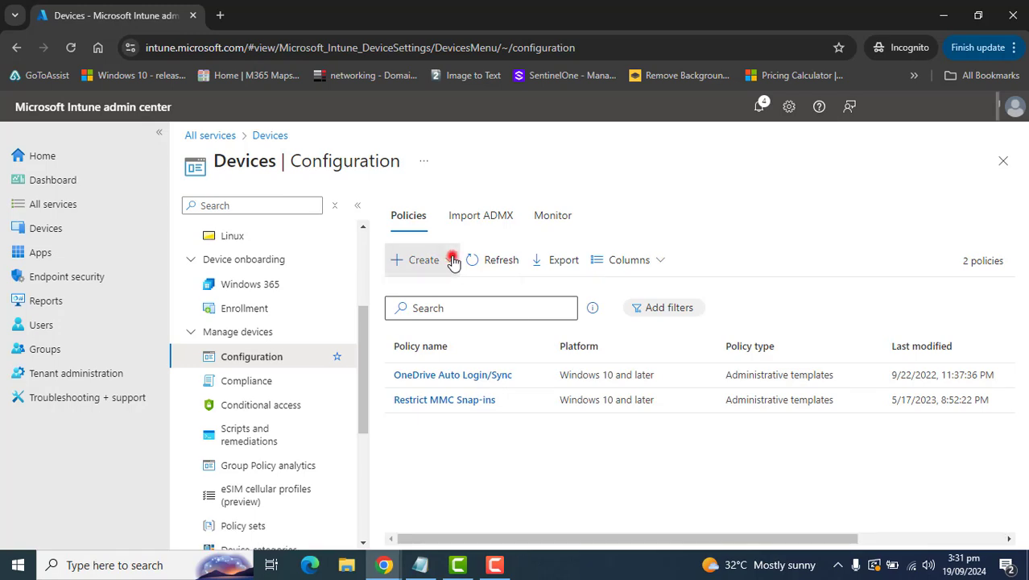
{"action": "left_click", "coordinate": [444, 293]}
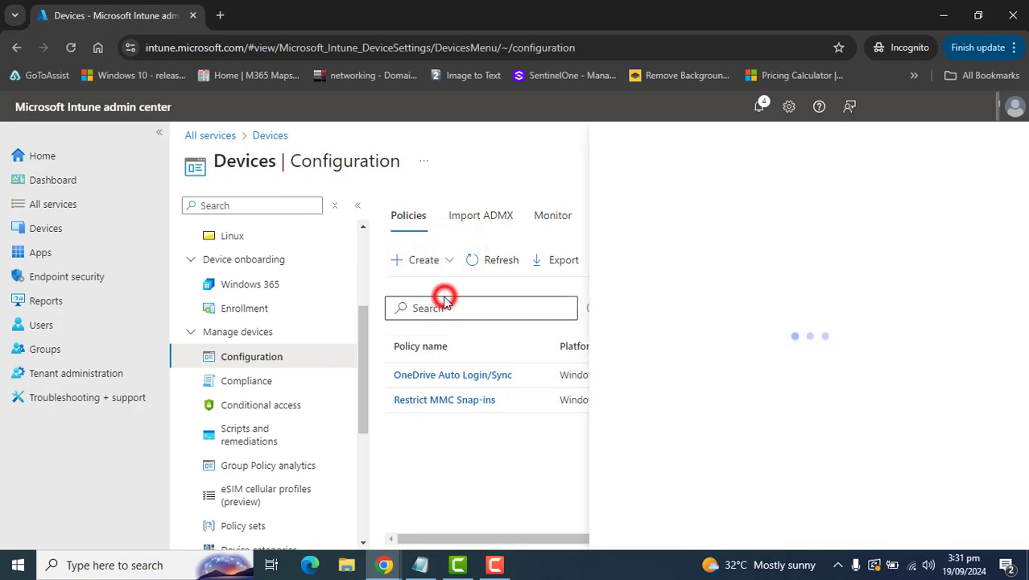
{"action": "left_click", "coordinate": [783, 209]}
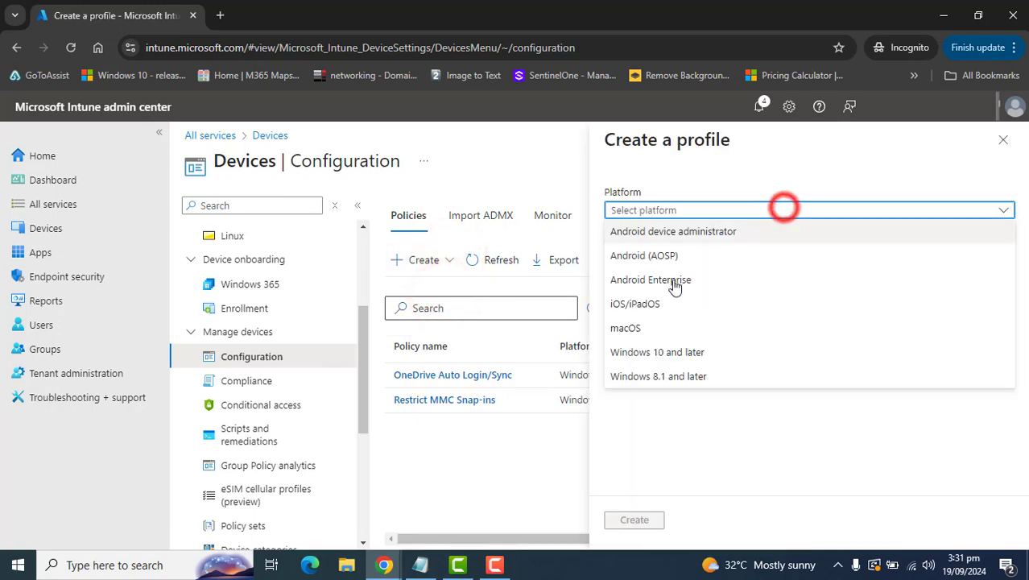
{"action": "left_click", "coordinate": [675, 350]}
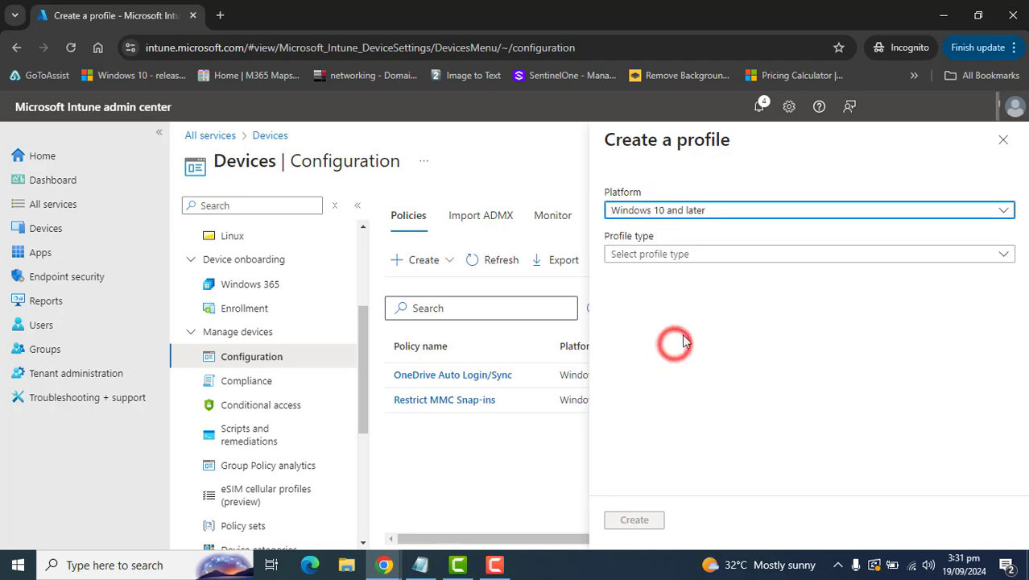
{"action": "left_click", "coordinate": [788, 256]}
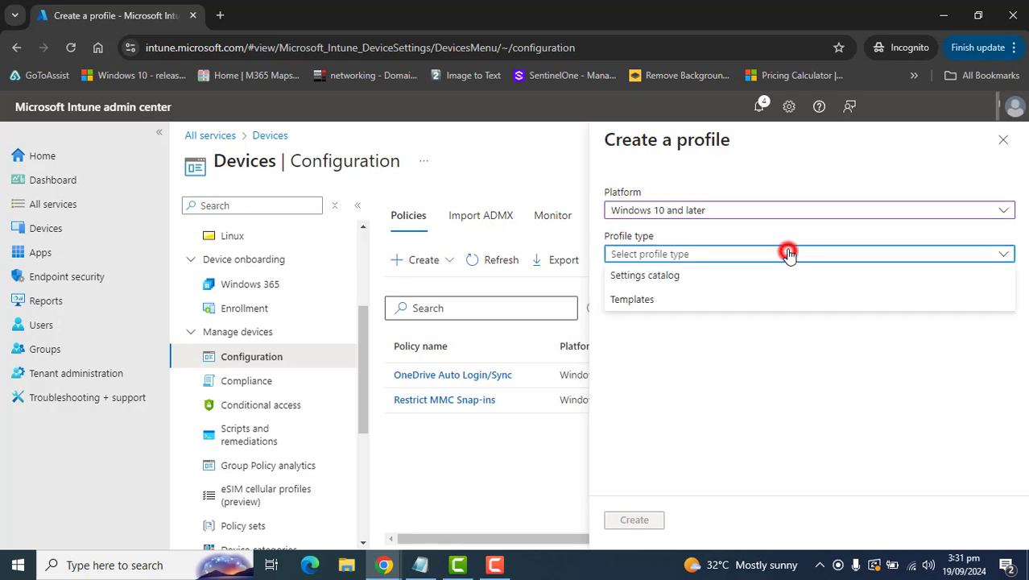
{"action": "left_click", "coordinate": [664, 277]}
{"action": "left_click", "coordinate": [635, 520]}
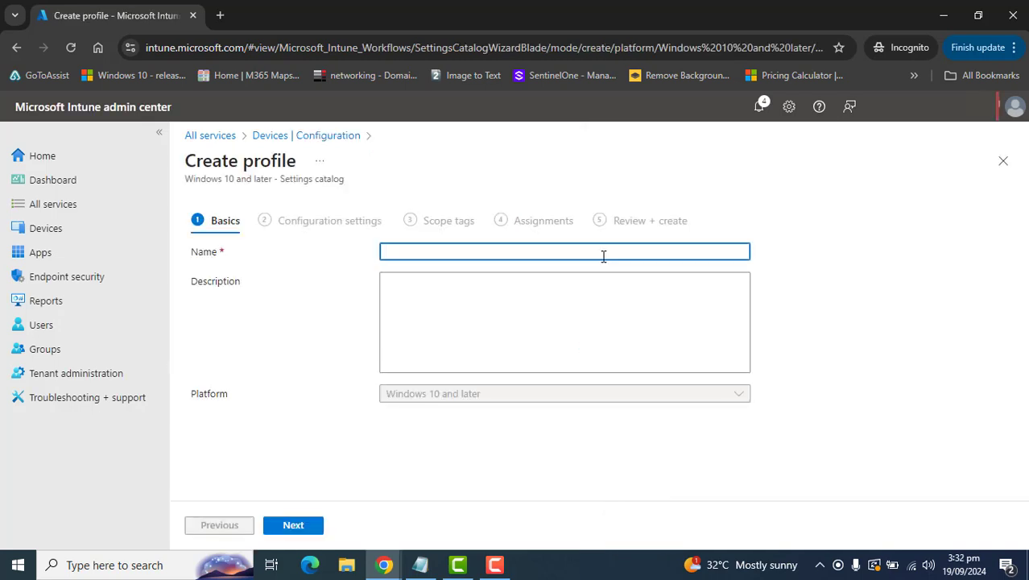
Name the profile "Configure Device Gaurd Settings", describe it as "This policy will setup Device Guard Settings on the Devices", and continue to the configuration settings
{"action": "type", "text": "Configure Device"}
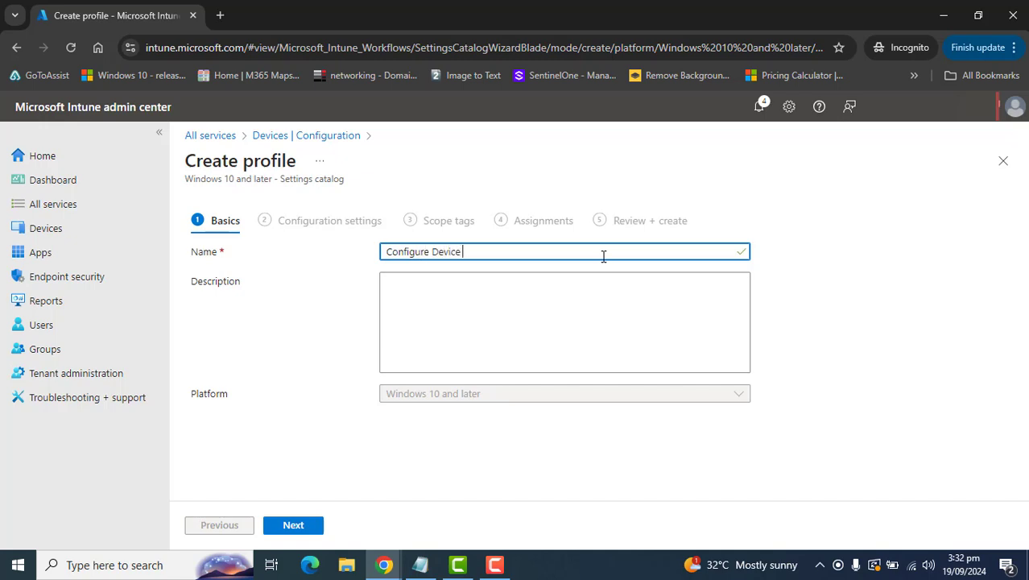
{"action": "type", "text": " Gaurd Settings"}
{"action": "key", "text": "Tab"}
{"action": "type", "text": "This policy will setup Device Guard Settings on the Devices"}
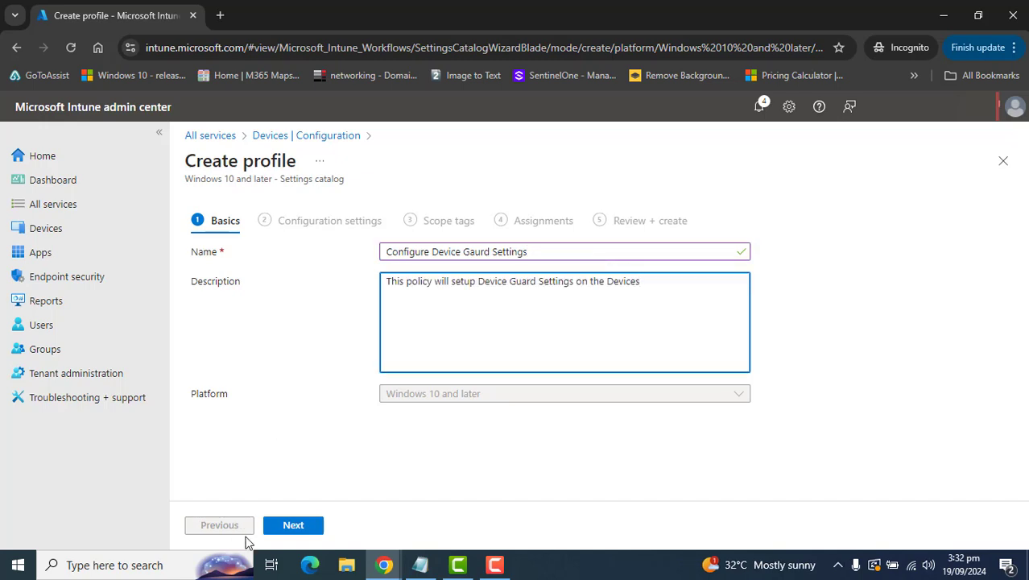
{"action": "left_click", "coordinate": [293, 525]}
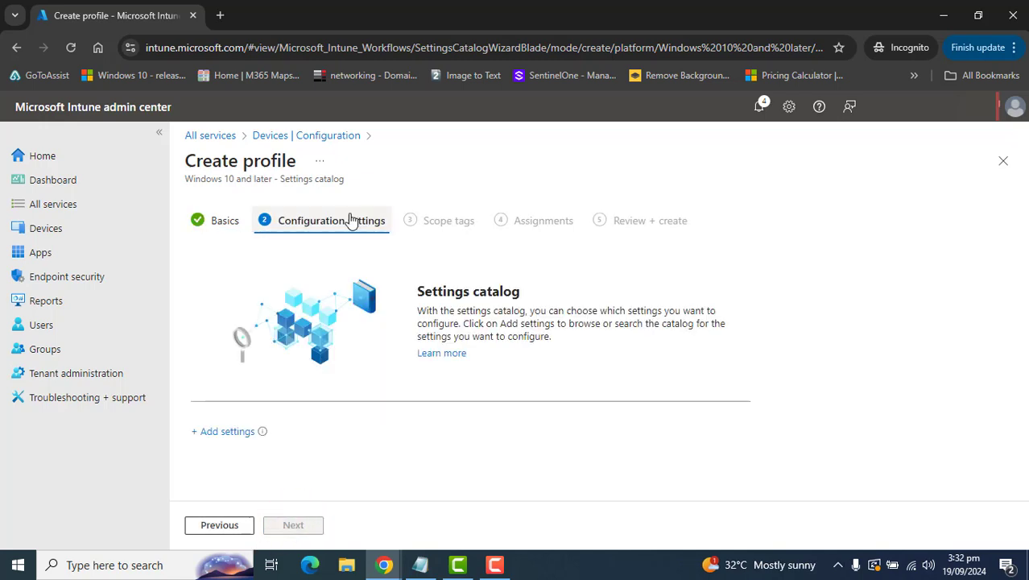
Add all settings of the Device Guard category from the settings picker to the profile and close the picker
{"action": "left_click", "coordinate": [219, 432]}
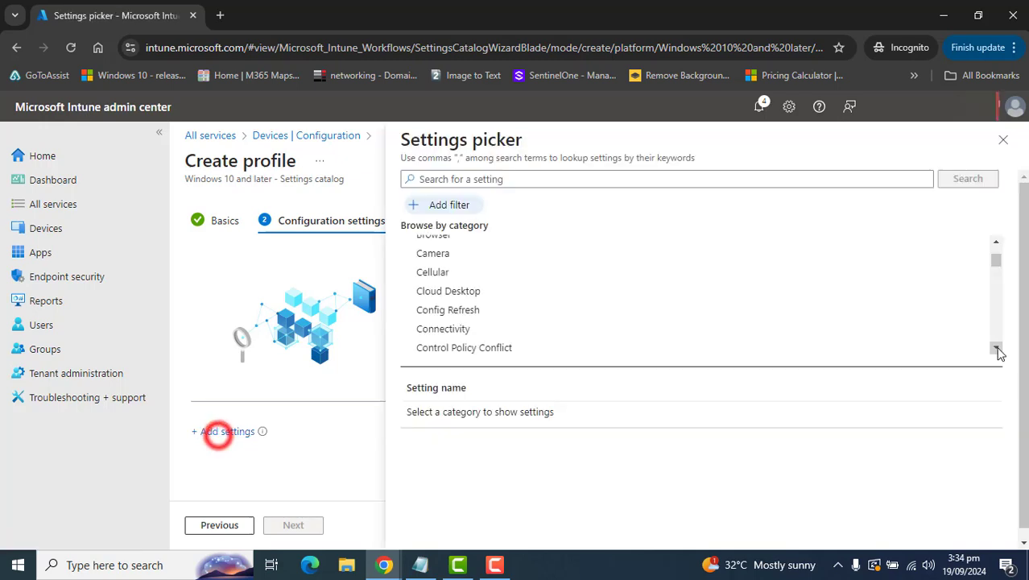
{"action": "left_click", "coordinate": [996, 348]}
{"action": "left_click", "coordinate": [996, 348]}
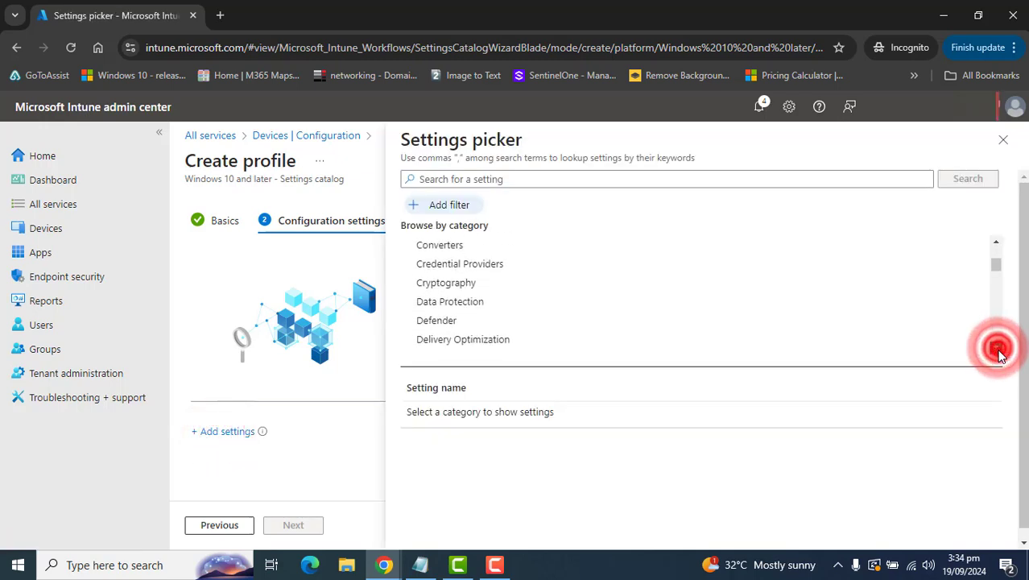
{"action": "left_click", "coordinate": [996, 348]}
{"action": "left_click", "coordinate": [995, 347]}
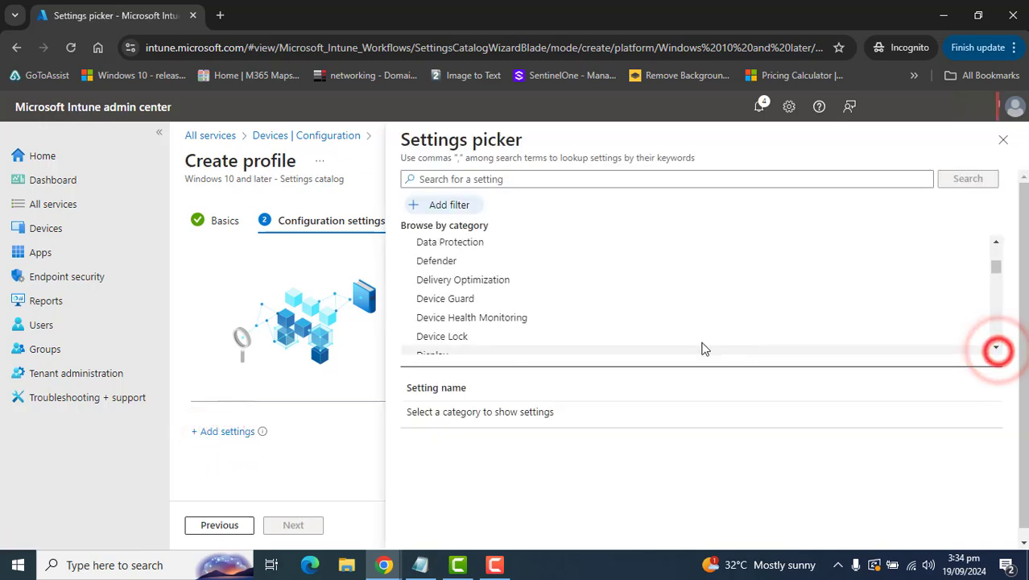
{"action": "left_click", "coordinate": [438, 304]}
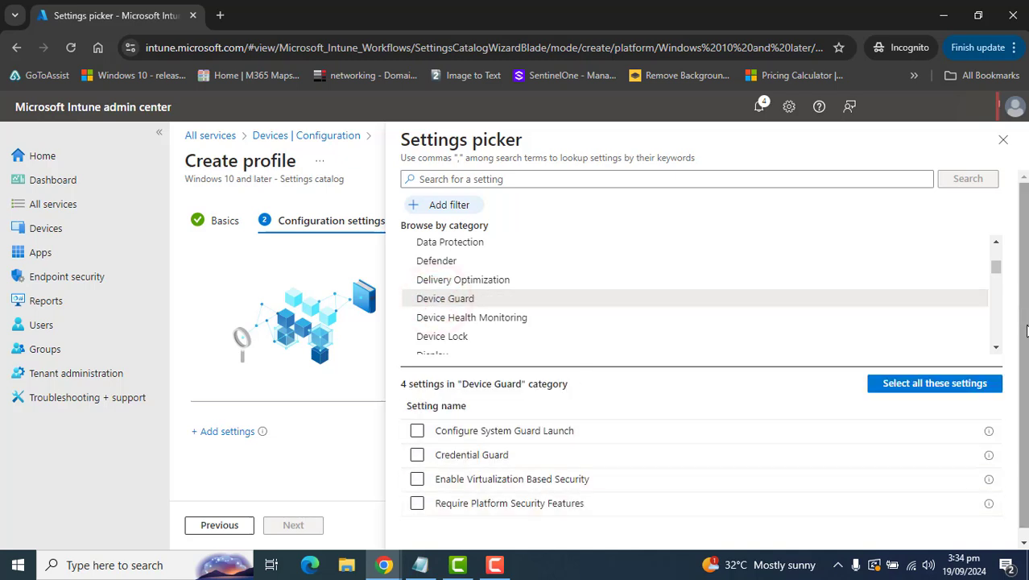
{"action": "left_click_drag", "start_coordinate": [1022, 325], "coordinate": [1022, 334]}
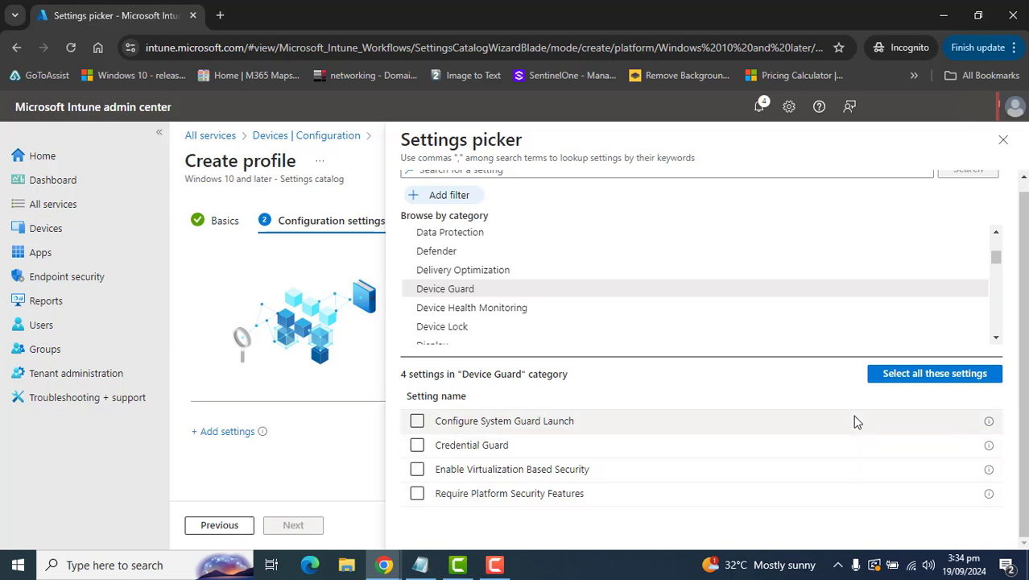
{"action": "left_click", "coordinate": [917, 379]}
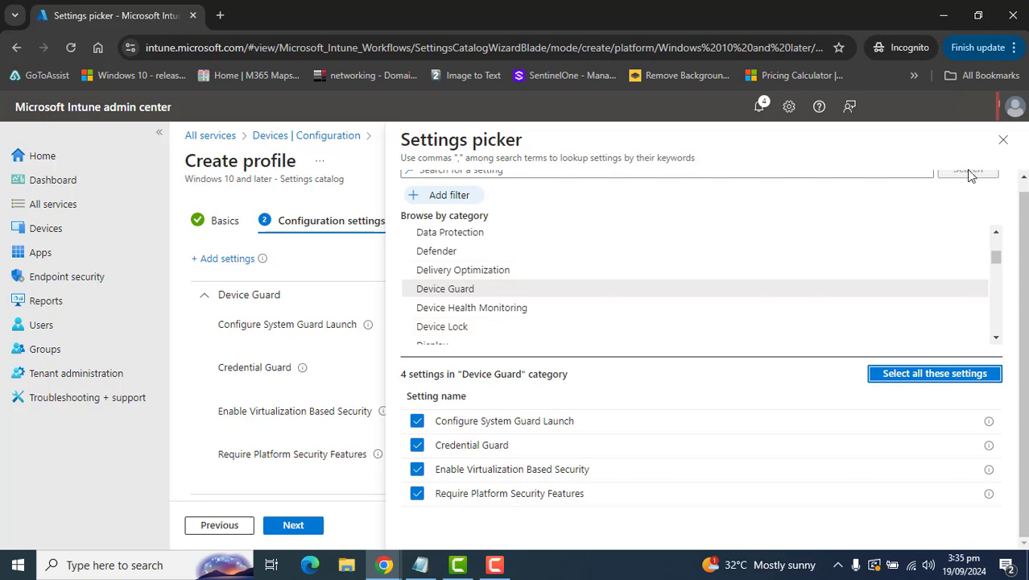
{"action": "left_click", "coordinate": [1003, 144]}
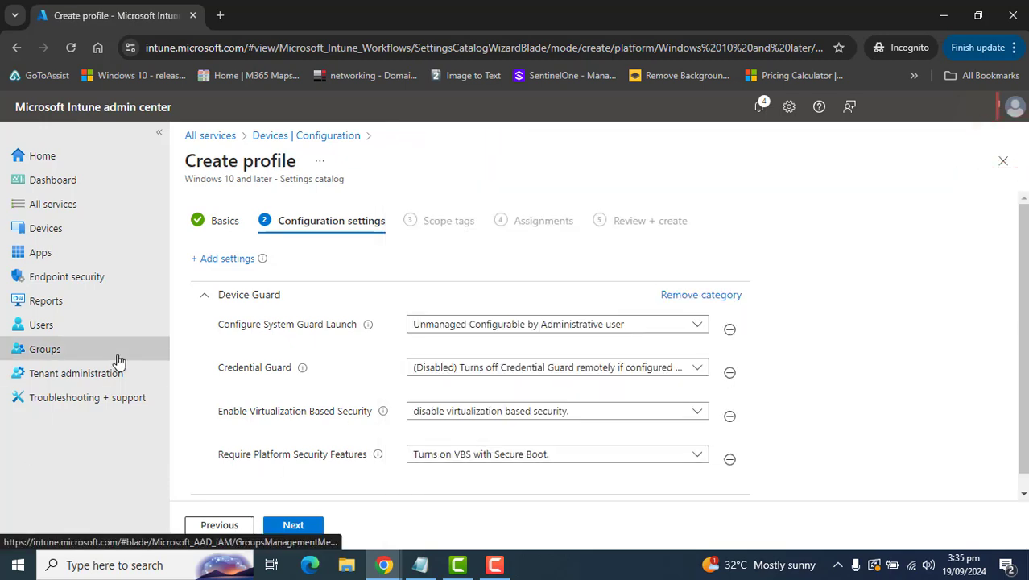
Set Configure System Guard Launch to "Unmanaged Enables Secure Launch if supported by hardware"
{"action": "left_click_drag", "start_coordinate": [1021, 283], "coordinate": [1020, 299]}
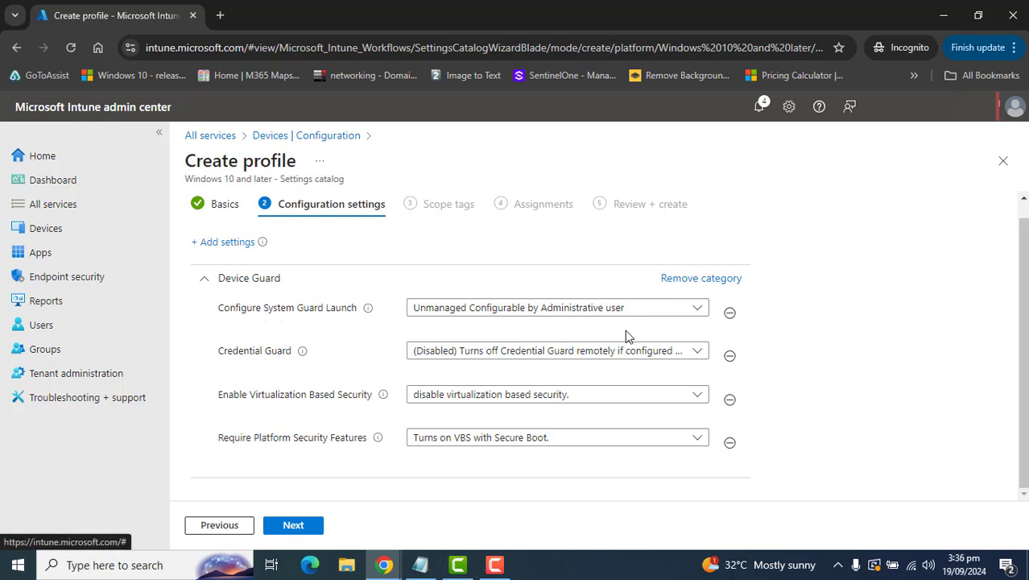
{"action": "left_click", "coordinate": [669, 307]}
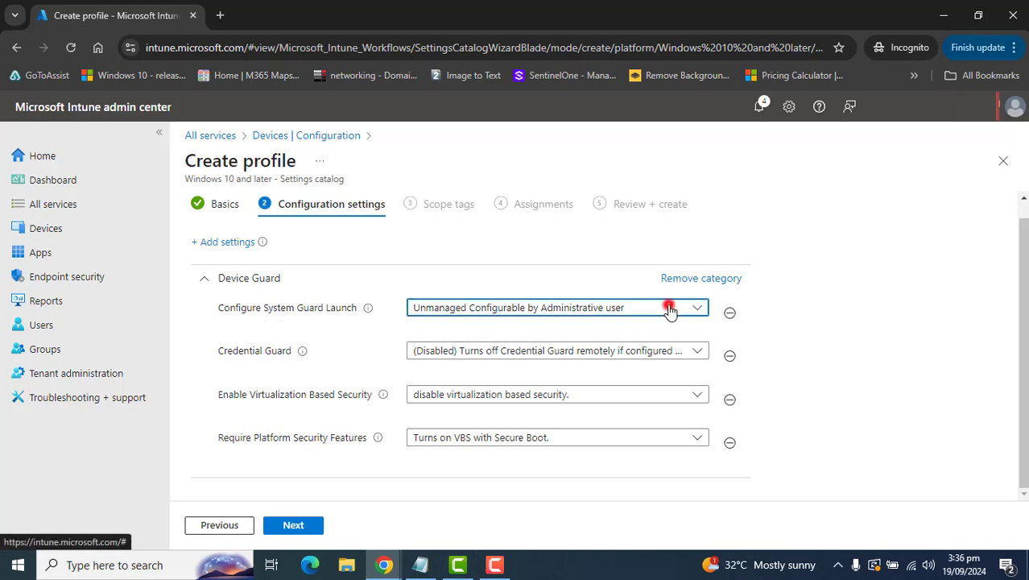
{"action": "left_click", "coordinate": [603, 307]}
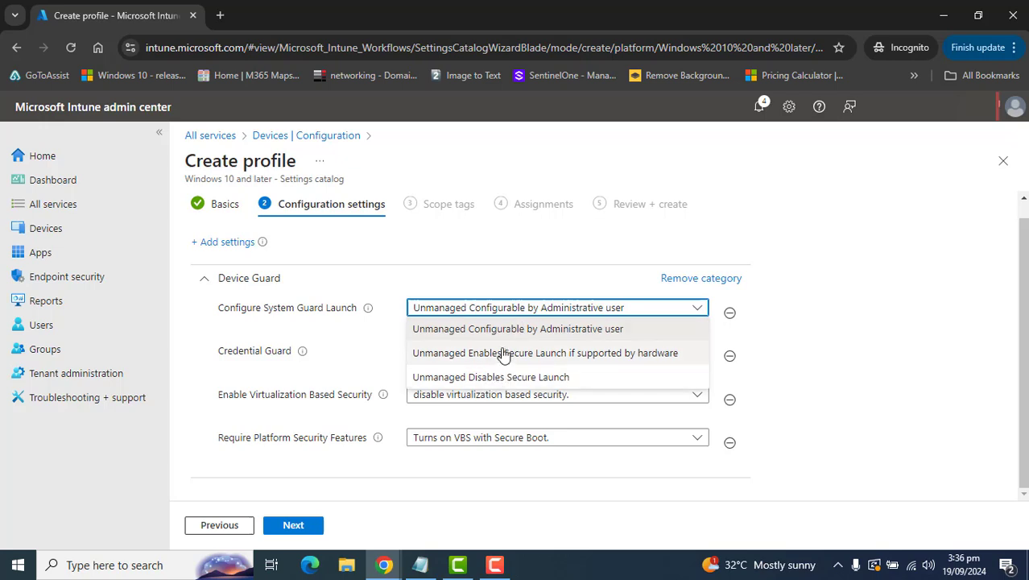
{"action": "left_click", "coordinate": [551, 355]}
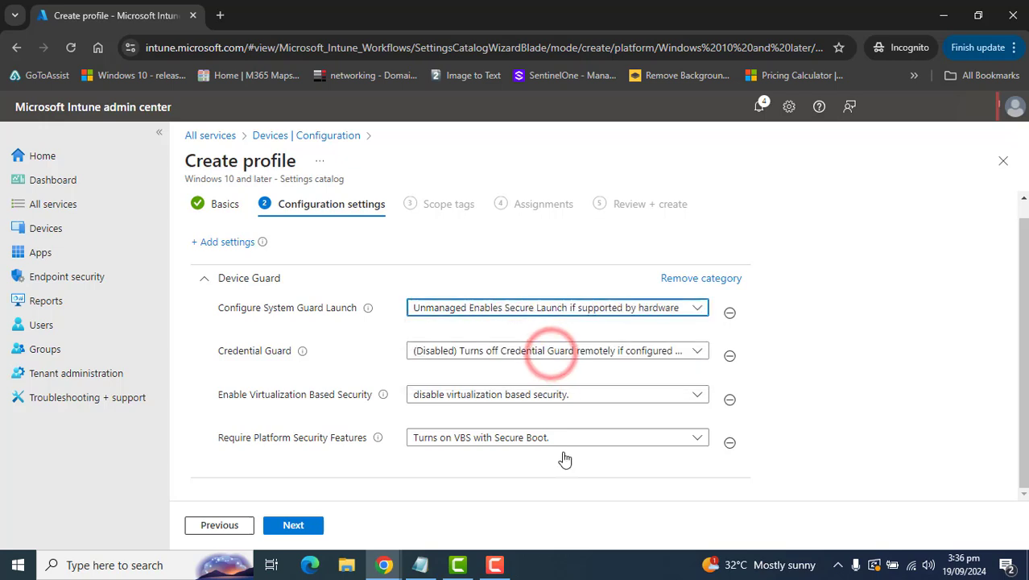
Set Credential Guard to "(Enabled with UEFI lock) Turns on Credential Guard with UEFI lock"
{"action": "left_click", "coordinate": [424, 352]}
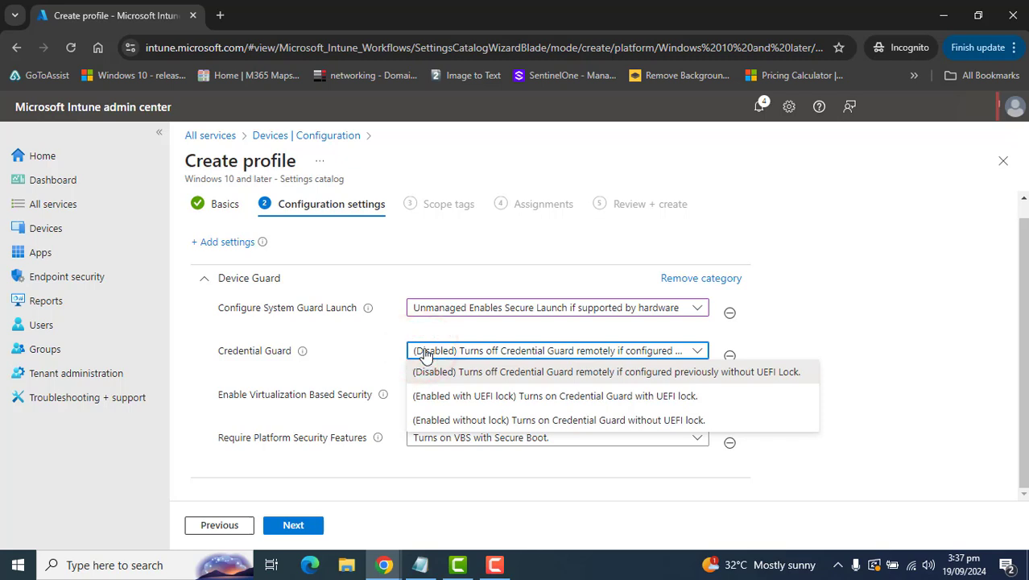
{"action": "left_click", "coordinate": [382, 456]}
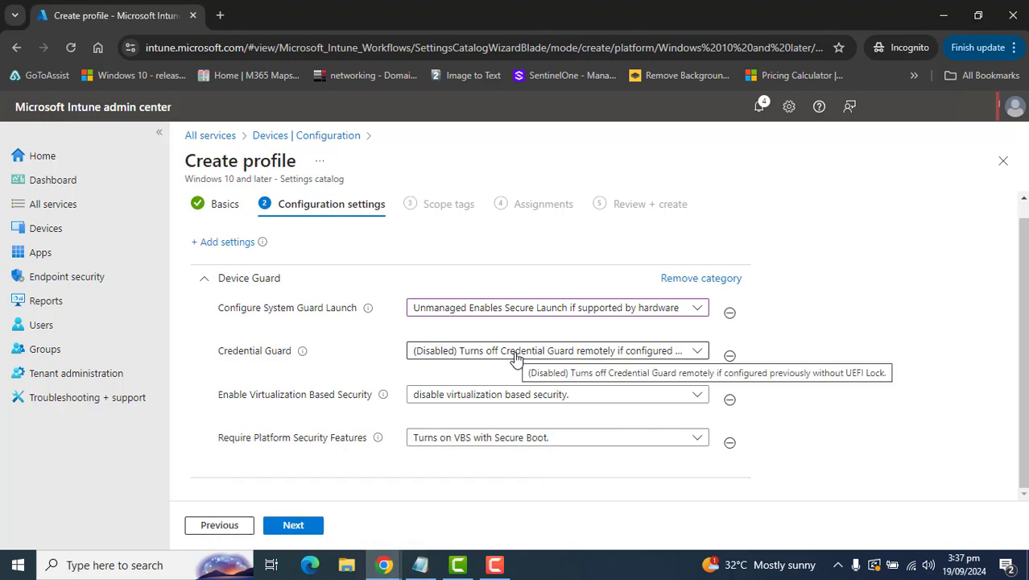
{"action": "left_click", "coordinate": [478, 351]}
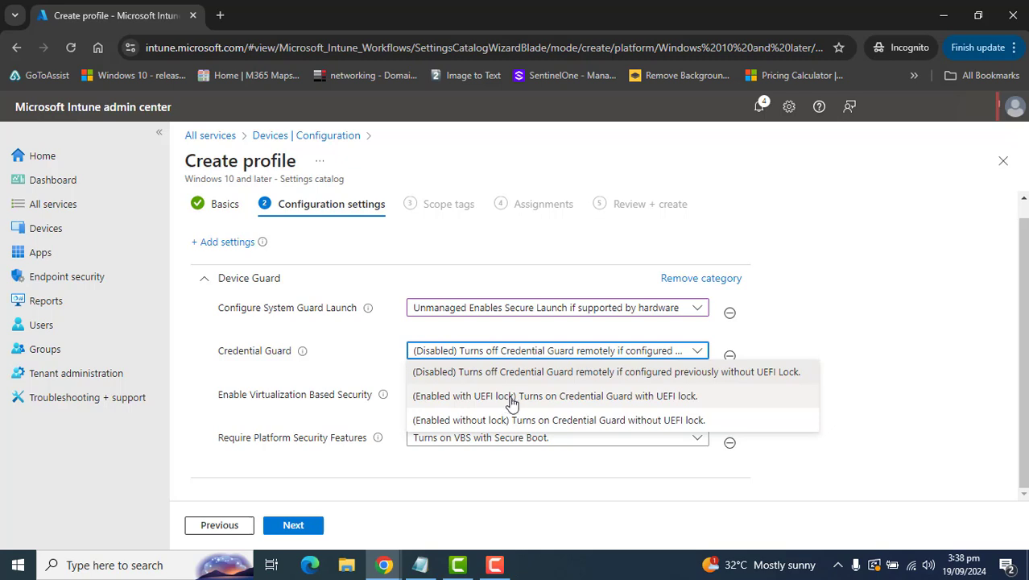
{"action": "left_click", "coordinate": [598, 397]}
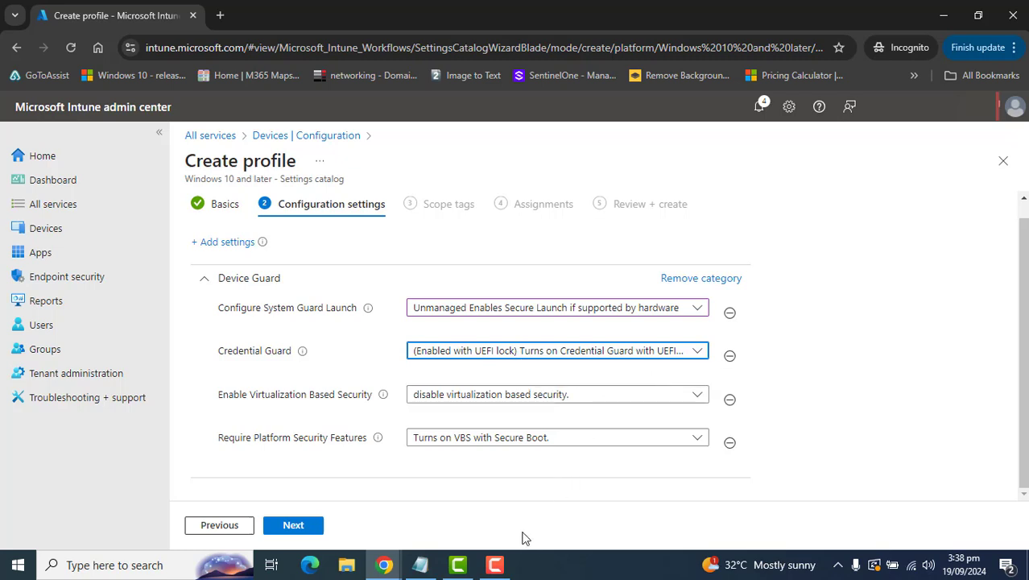
Set Enable Virtualization Based Security to "enable virtualization based security"
{"action": "left_click", "coordinate": [494, 565]}
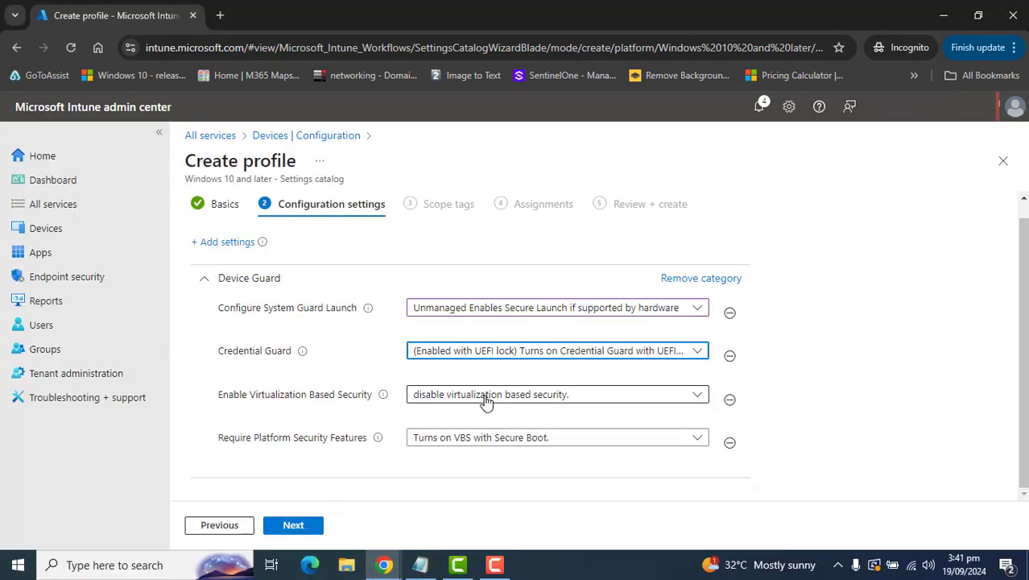
{"action": "left_click", "coordinate": [485, 398]}
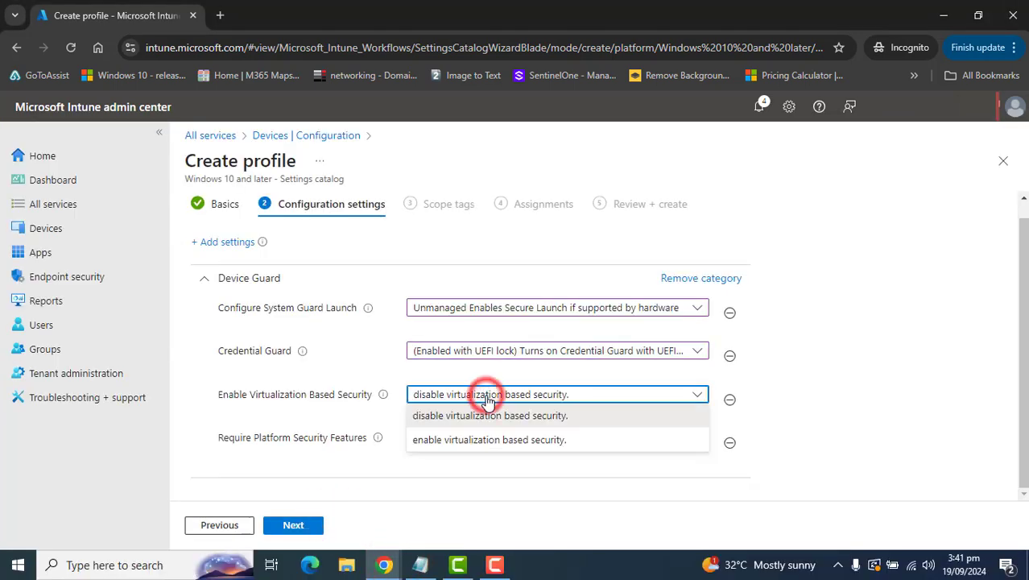
{"action": "left_click", "coordinate": [480, 439]}
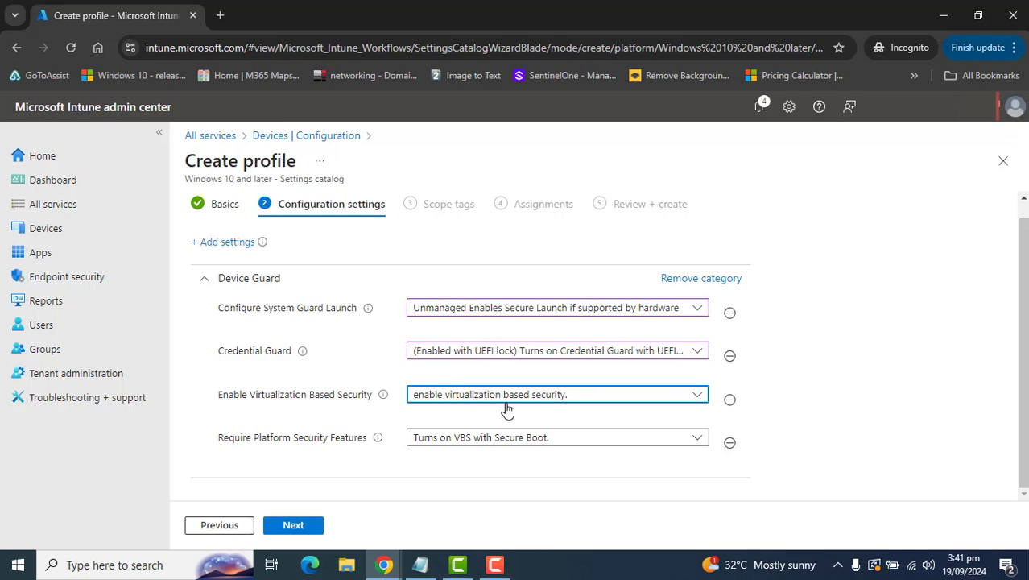
Set Require Platform Security Features to "Turns on VBS with Secure Boot and direct memory access (DMA). DMA requires hardware support."
{"action": "left_click", "coordinate": [495, 573]}
{"action": "left_click", "coordinate": [384, 566]}
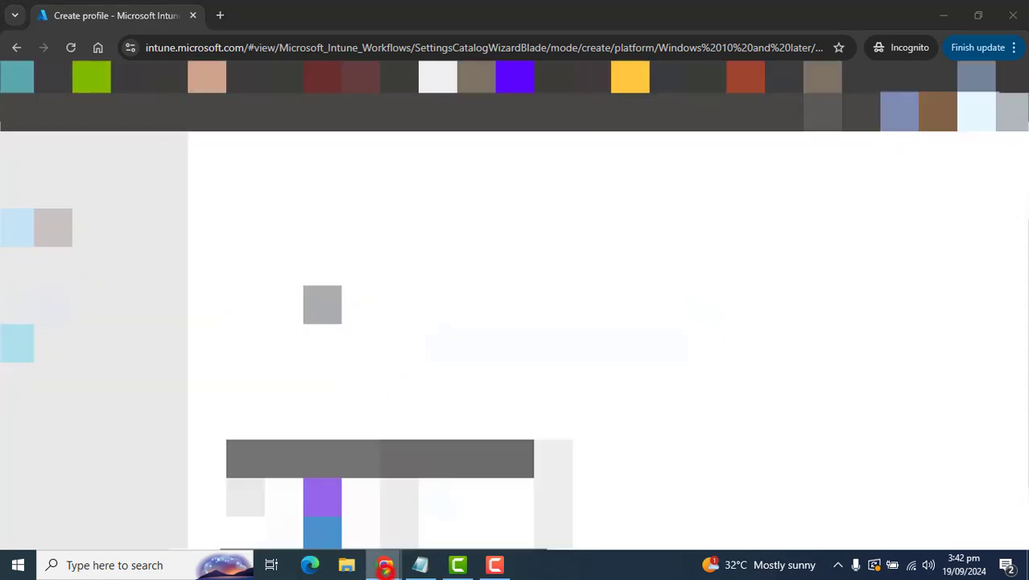
{"action": "left_click", "coordinate": [316, 510]}
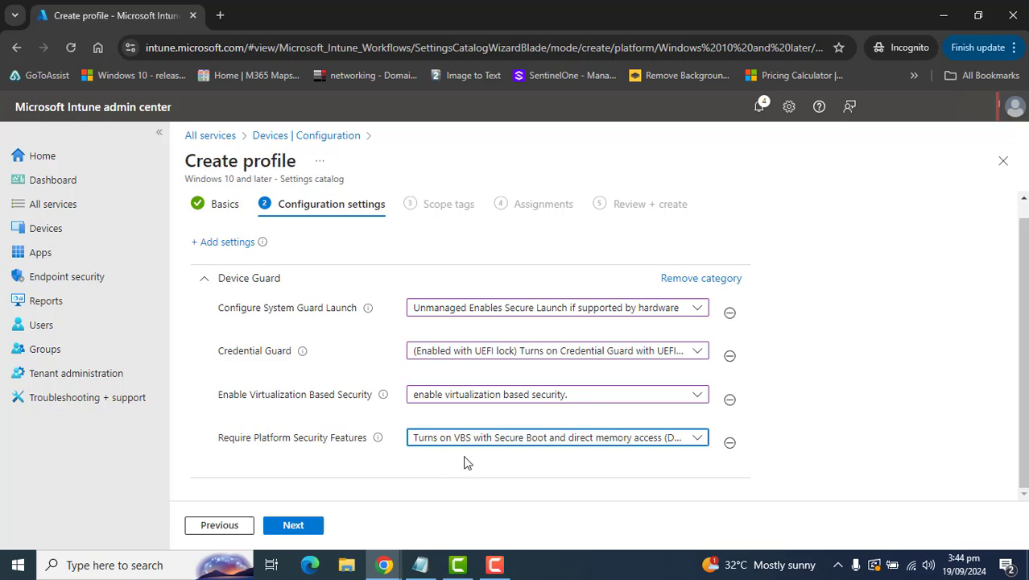
Finish the configuration settings, keep the Default scope tag and continue to the profile's Assignments
{"action": "left_click_drag", "start_coordinate": [1021, 275], "coordinate": [1024, 304]}
{"action": "left_click", "coordinate": [293, 525]}
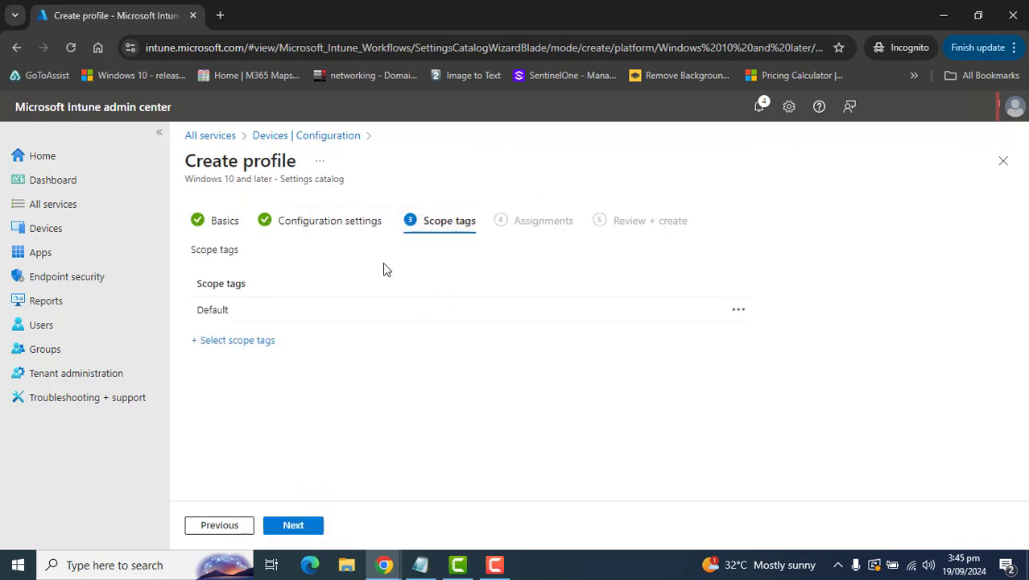
{"action": "left_click", "coordinate": [295, 525]}
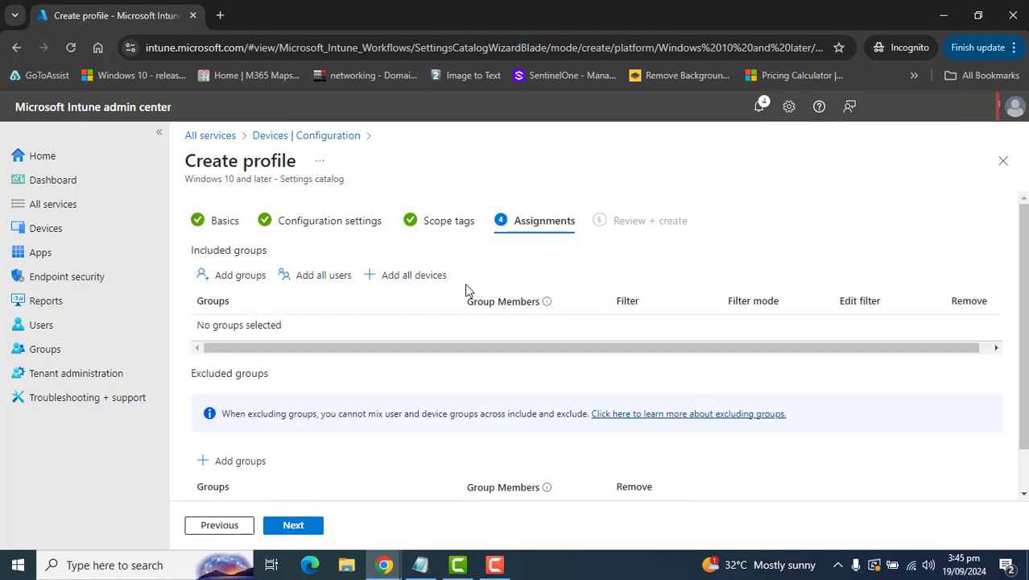
Open intune.microsoft.com in a new browser tab and start a new Security group named "Device Gaurd Security"
{"action": "left_click", "coordinate": [221, 15]}
{"action": "left_click", "coordinate": [276, 46]}
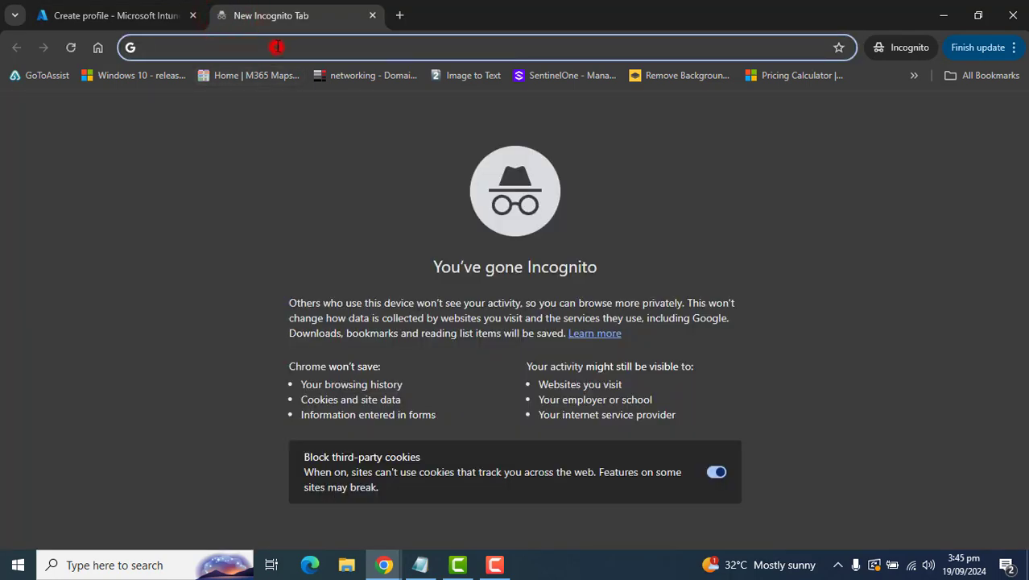
{"action": "type", "text": "intune.microsoft.com"}
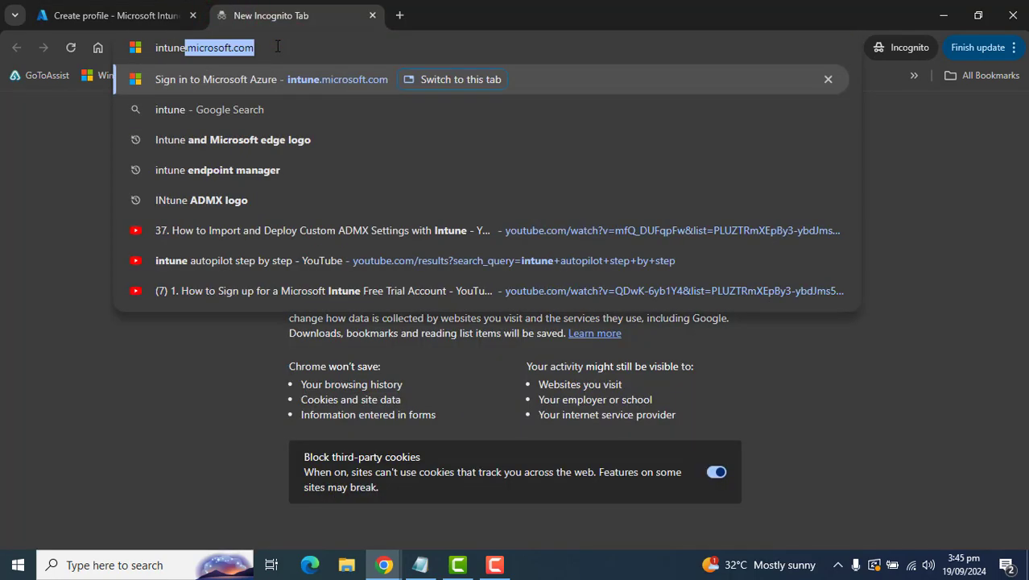
{"action": "key", "text": "Return"}
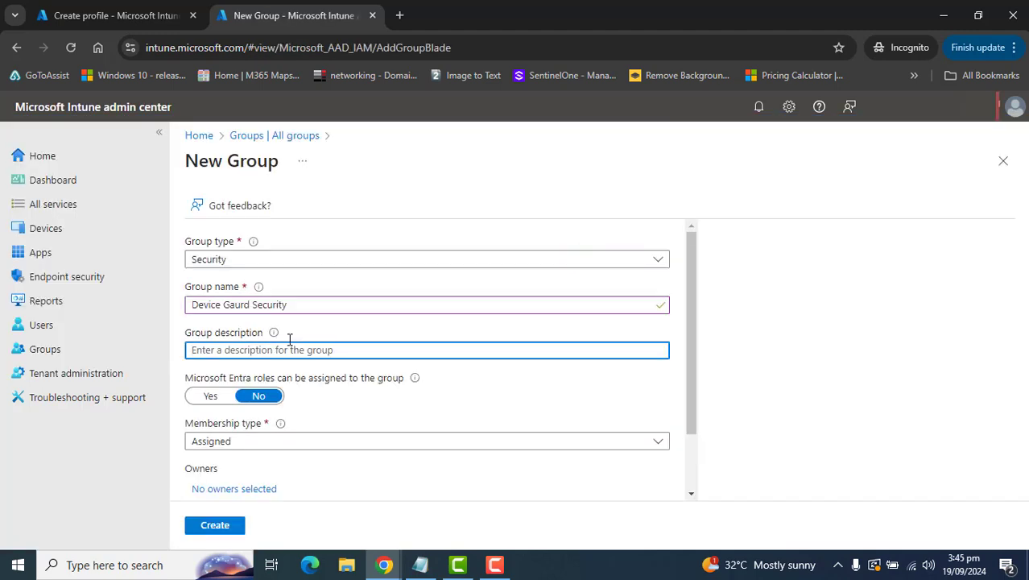
Enter "Device Gaurd Security" as the group description and create the group with Assigned membership
{"action": "type", "text": "Device Gaurd Security"}
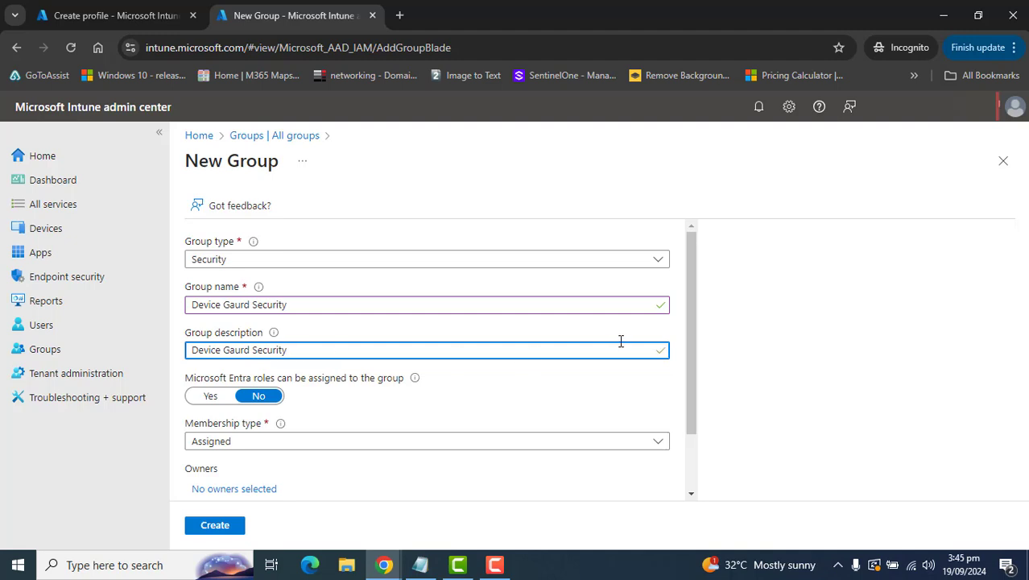
{"action": "scroll", "coordinate": [695, 375], "scroll_direction": "down", "scroll_amount": 1}
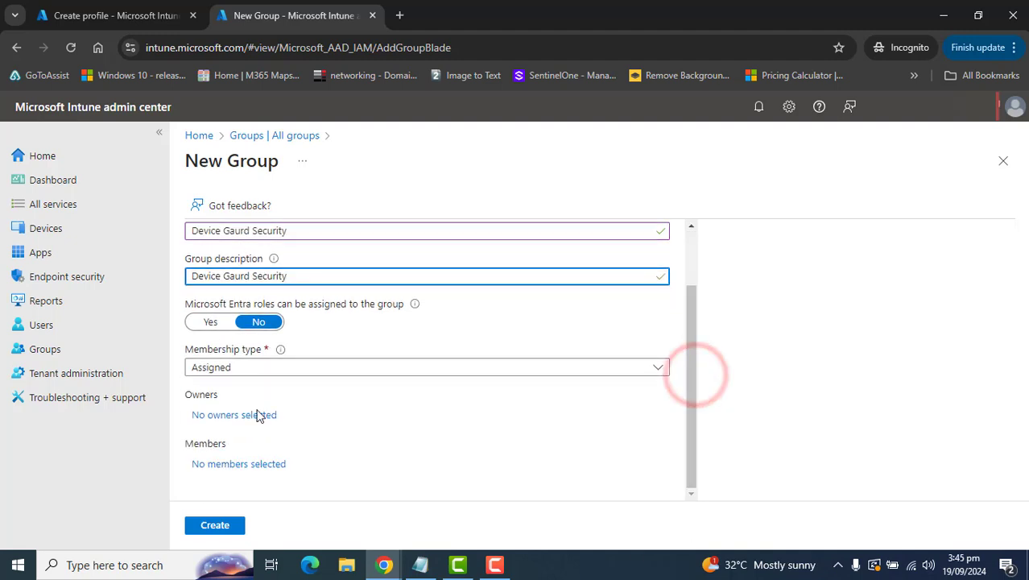
{"action": "left_click", "coordinate": [223, 528]}
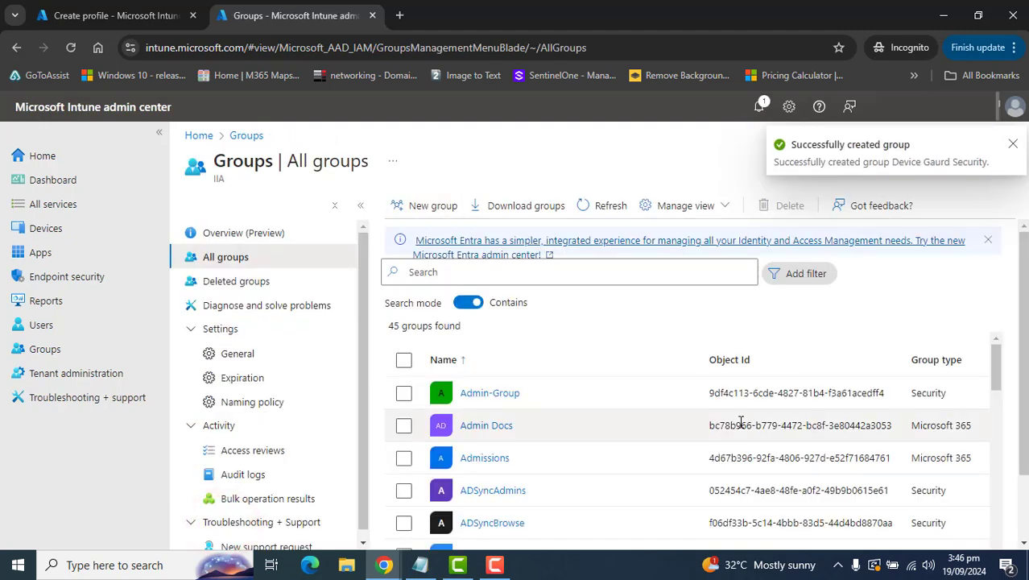
Return to the profile's Assignments and add the "Device Gaurd Security" group to the included groups
{"action": "left_click", "coordinate": [108, 16]}
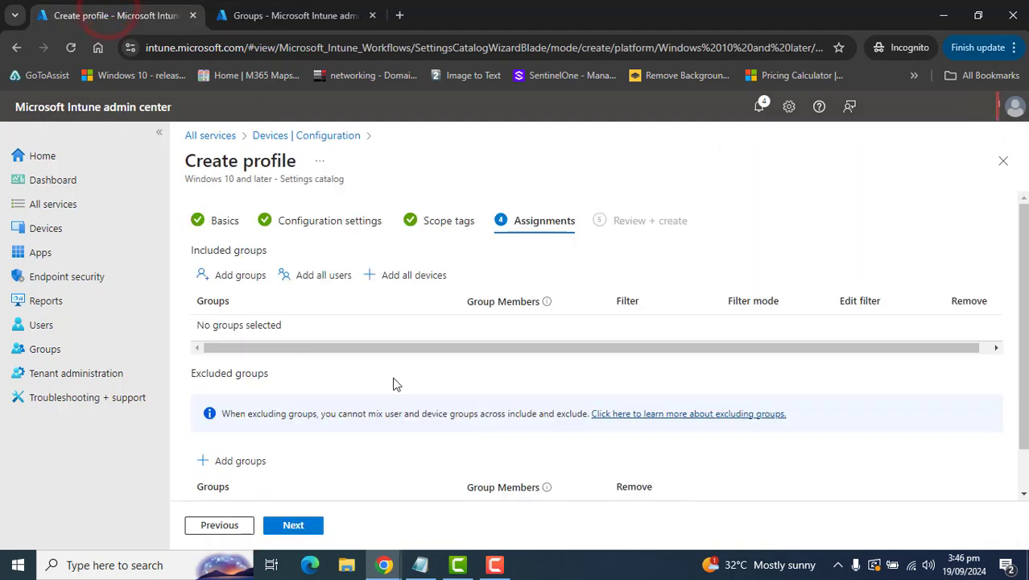
{"action": "left_click", "coordinate": [228, 275]}
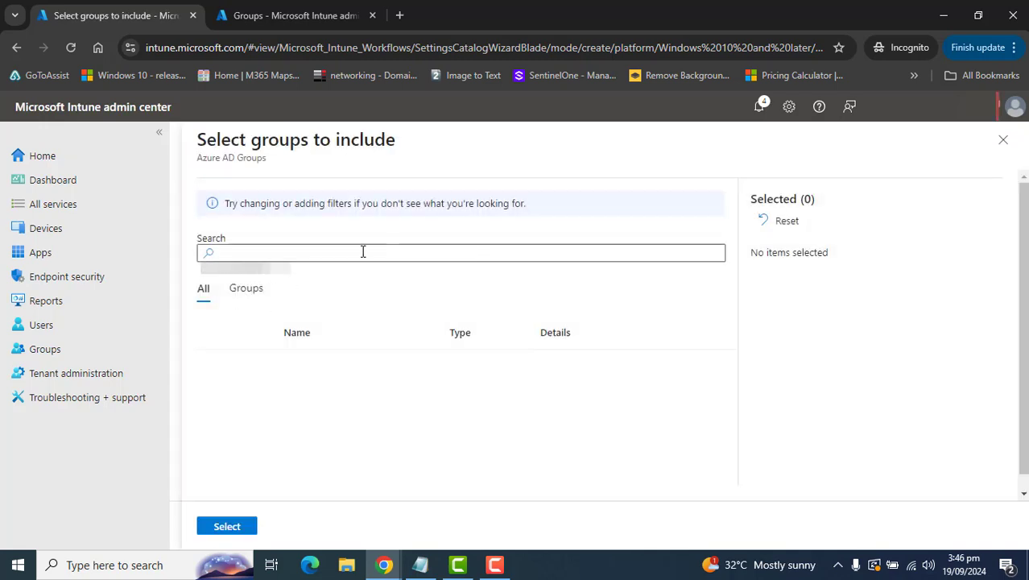
{"action": "left_click", "coordinate": [253, 285]}
{"action": "left_click", "coordinate": [287, 249]}
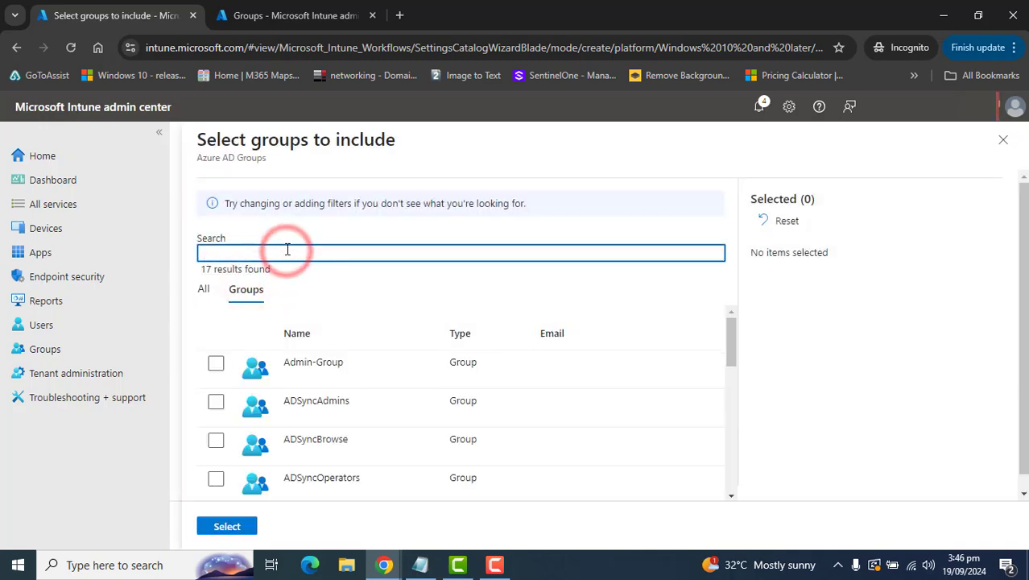
{"action": "type", "text": "device"}
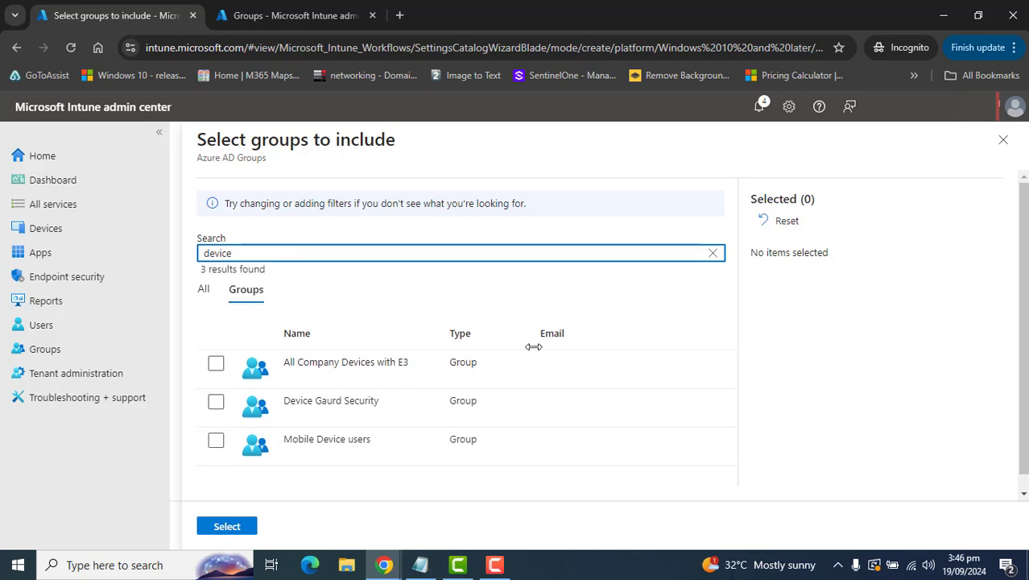
{"action": "left_click_drag", "start_coordinate": [411, 405], "coordinate": [279, 392]}
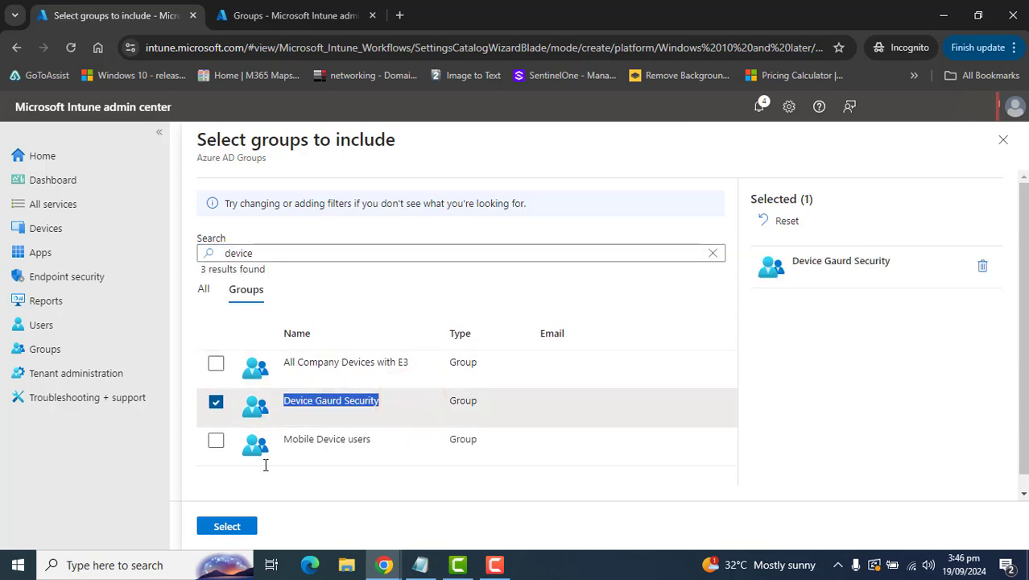
{"action": "left_click", "coordinate": [229, 528]}
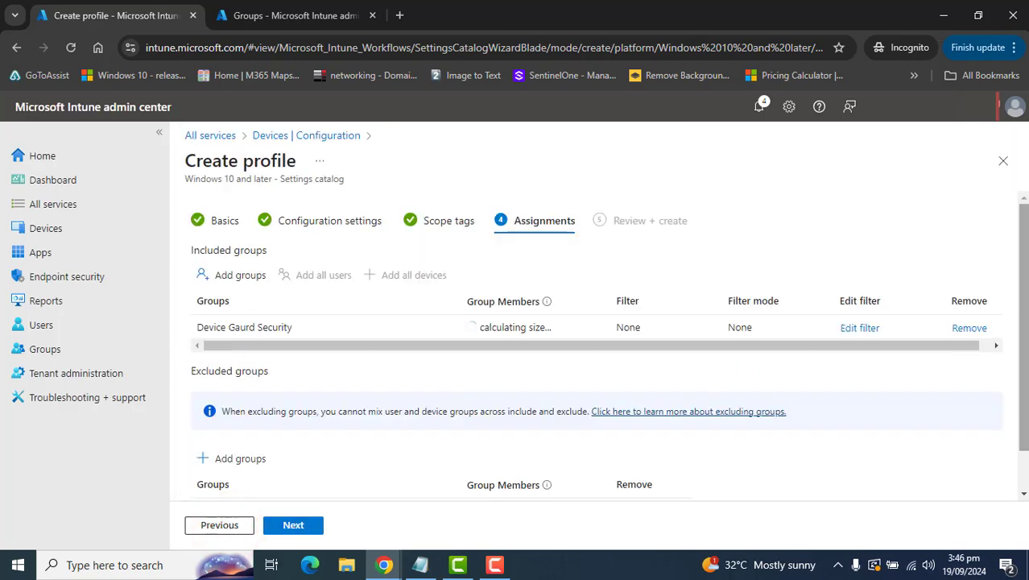
Continue to Review + create, check the profile's settings and group assignments, and create the profile
{"action": "left_click_drag", "start_coordinate": [1023, 234], "coordinate": [1024, 270]}
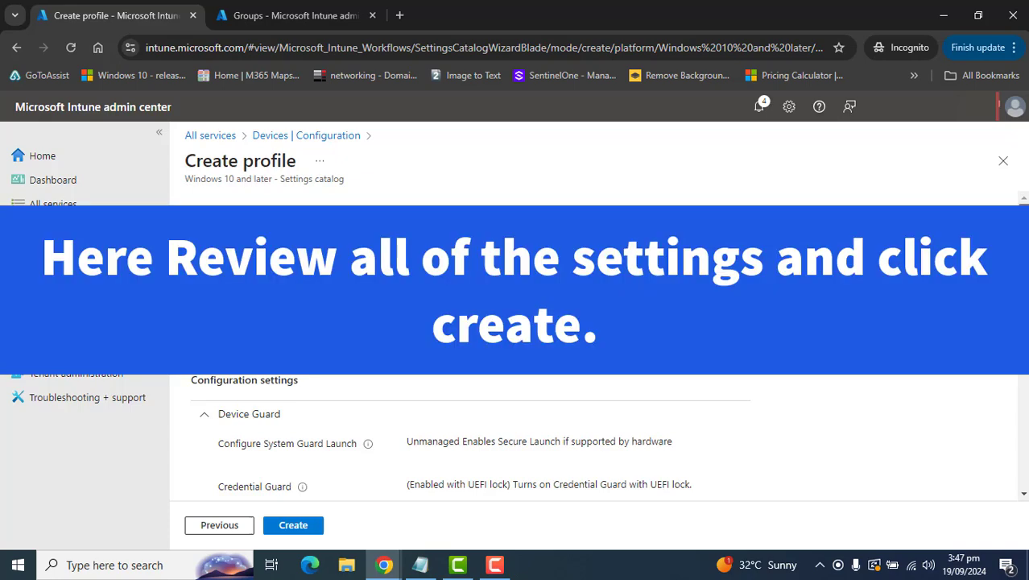
{"action": "scroll", "coordinate": [731, 415], "scroll_direction": "down", "scroll_amount": 10}
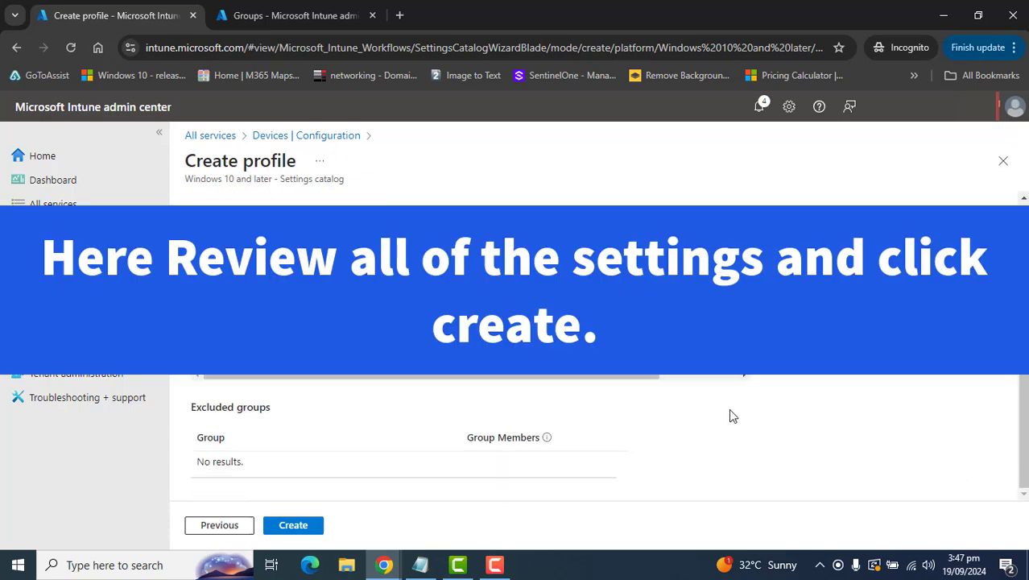
{"action": "left_click_drag", "start_coordinate": [507, 376], "coordinate": [773, 376]}
{"action": "left_click", "coordinate": [870, 389]}
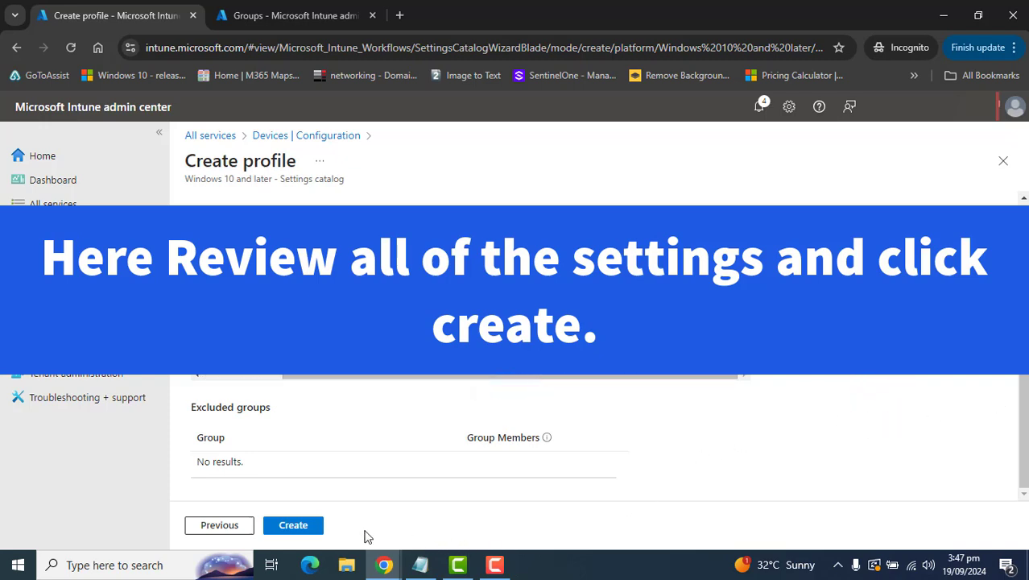
{"action": "left_click", "coordinate": [294, 525]}
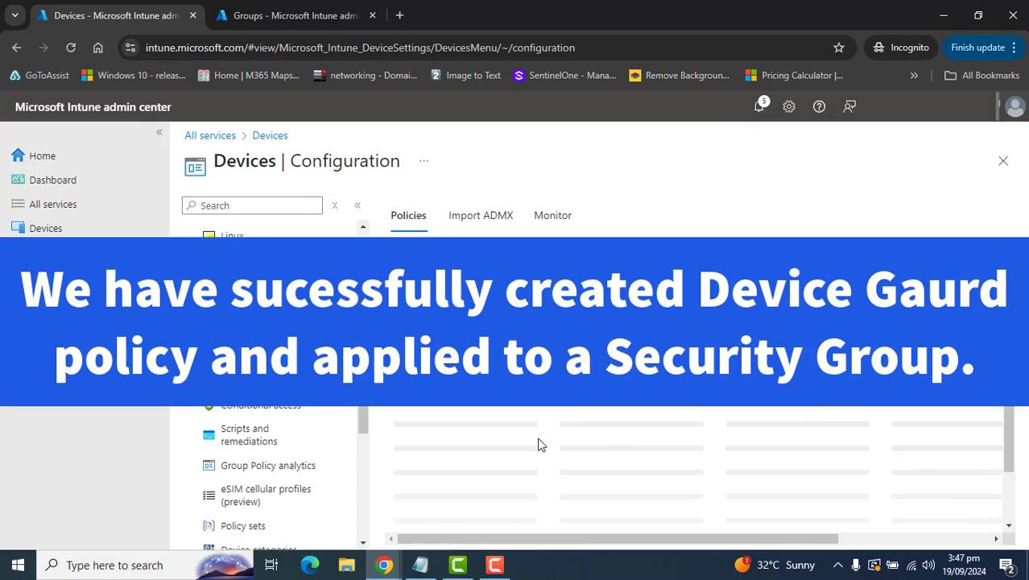
Open the "Configure Device Gaurd Settings" policy and review its description and group assignments
{"action": "left_click", "coordinate": [460, 390]}
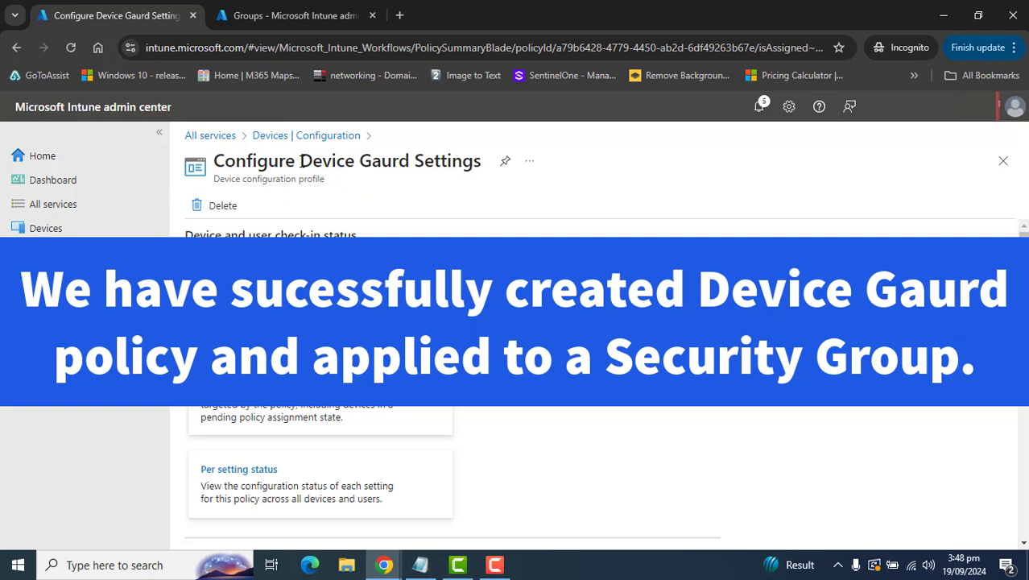
{"action": "left_click_drag", "start_coordinate": [307, 161], "coordinate": [474, 172]}
{"action": "left_click", "coordinate": [831, 263]}
{"action": "left_click_drag", "start_coordinate": [1023, 282], "coordinate": [989, 418]}
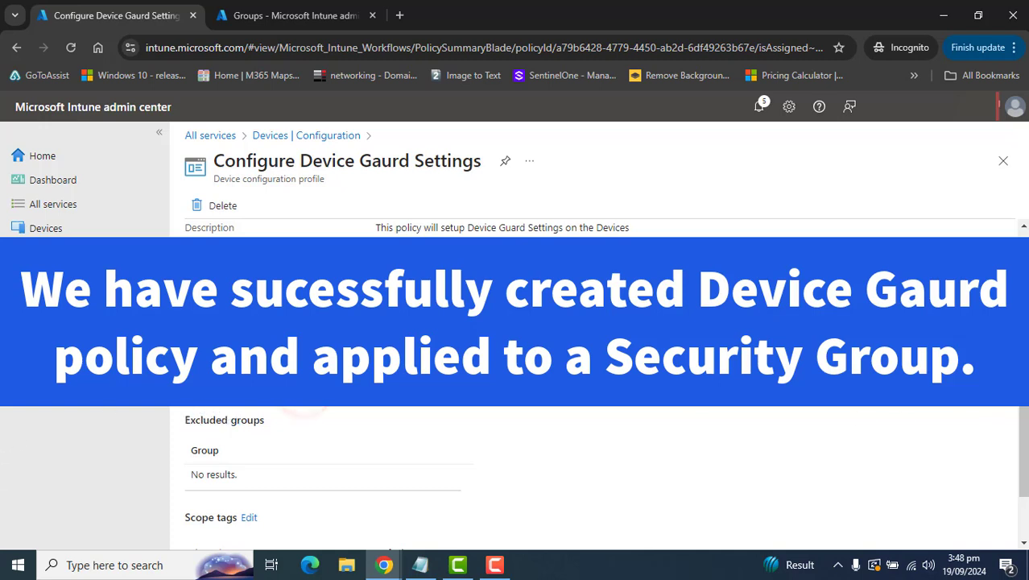
{"action": "left_click", "coordinate": [626, 459]}
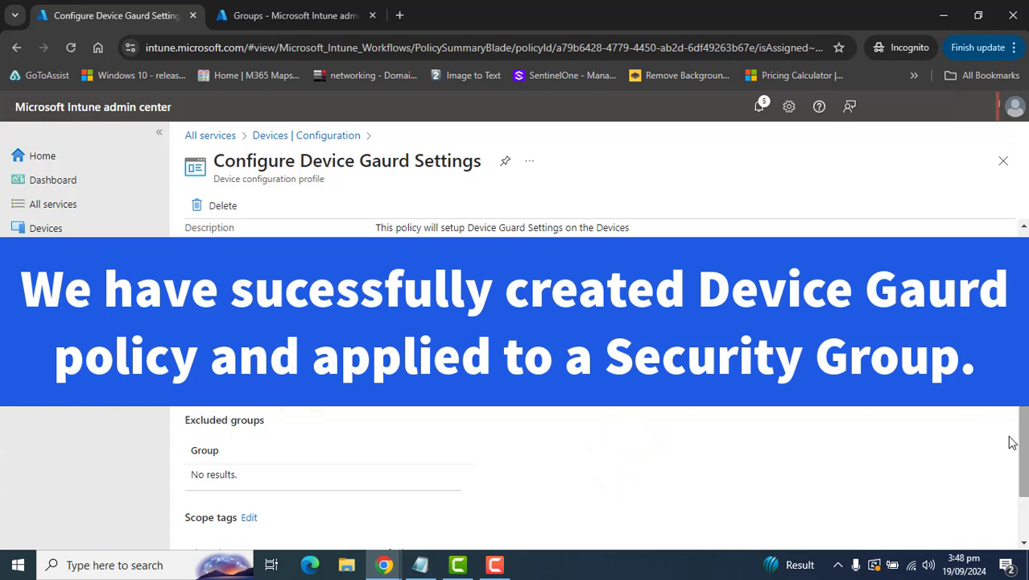
Expand the Device Guard category in the policy's configuration settings and review the configured values
{"action": "left_click", "coordinate": [494, 564]}
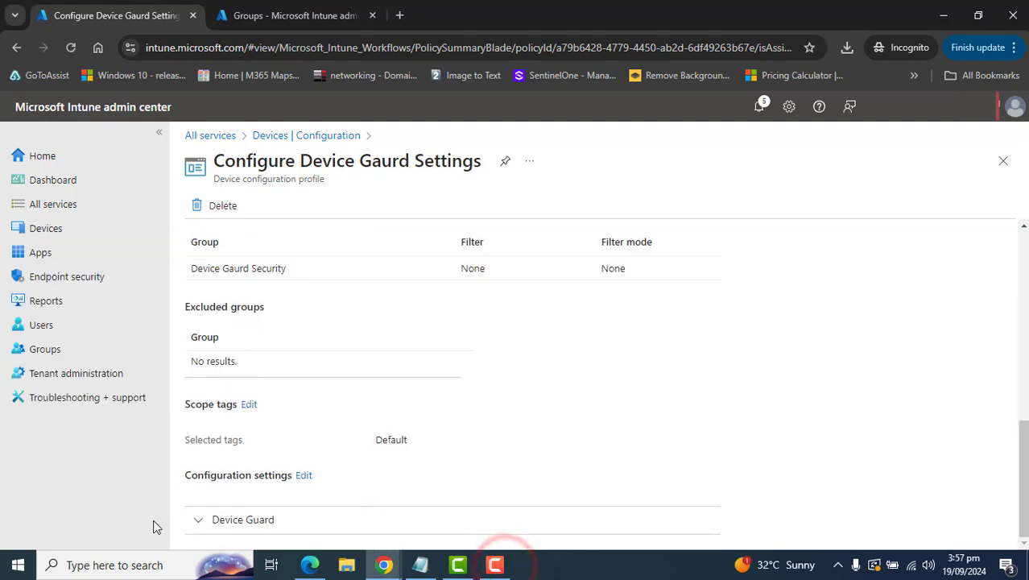
{"action": "left_click", "coordinate": [202, 519]}
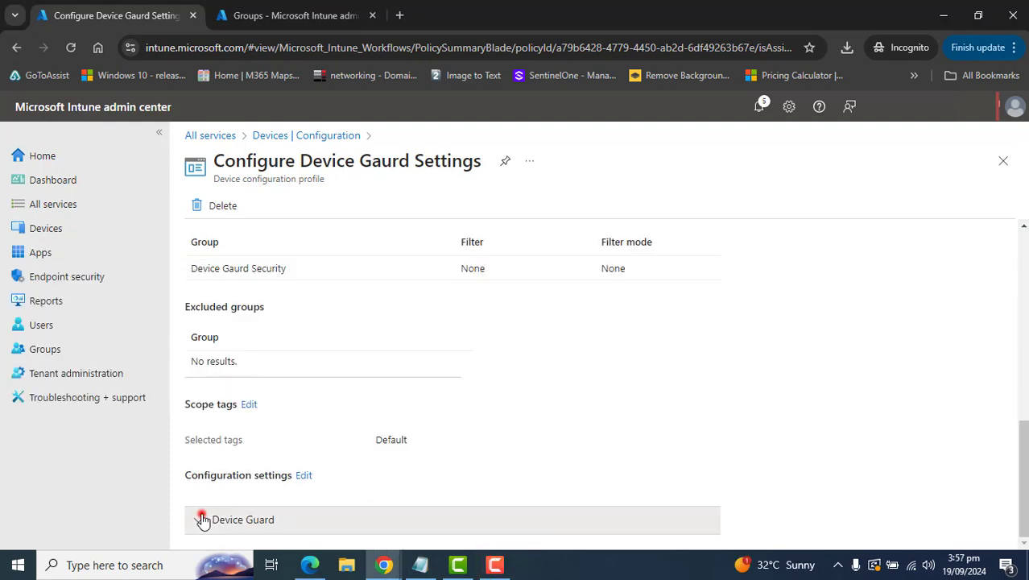
{"action": "scroll", "coordinate": [1021, 402], "scroll_direction": "down", "scroll_amount": 3}
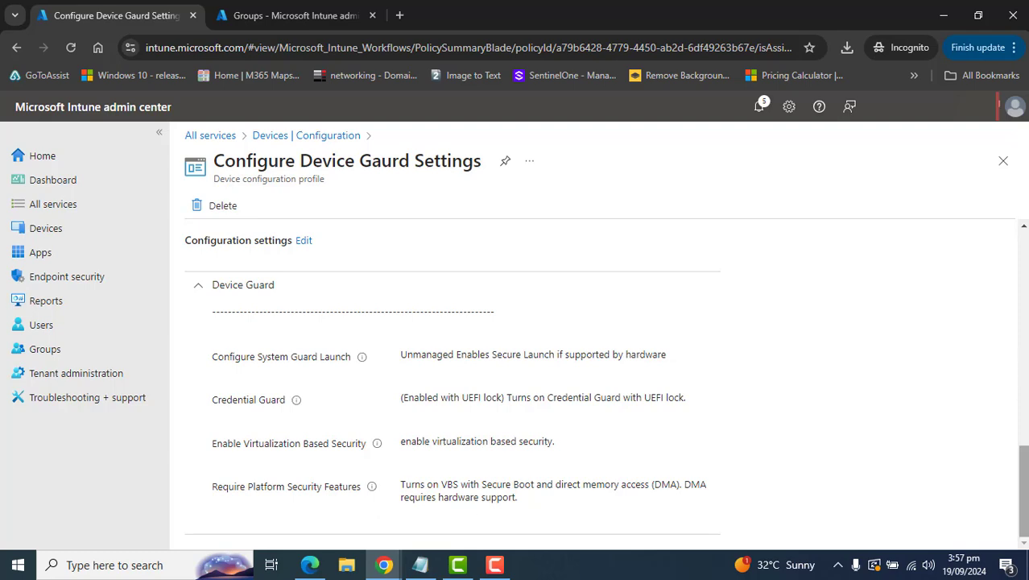
Check the policy's device and user check-in status, view its report and return to the policy overview
{"action": "scroll", "coordinate": [1019, 467], "scroll_direction": "up", "scroll_amount": 10}
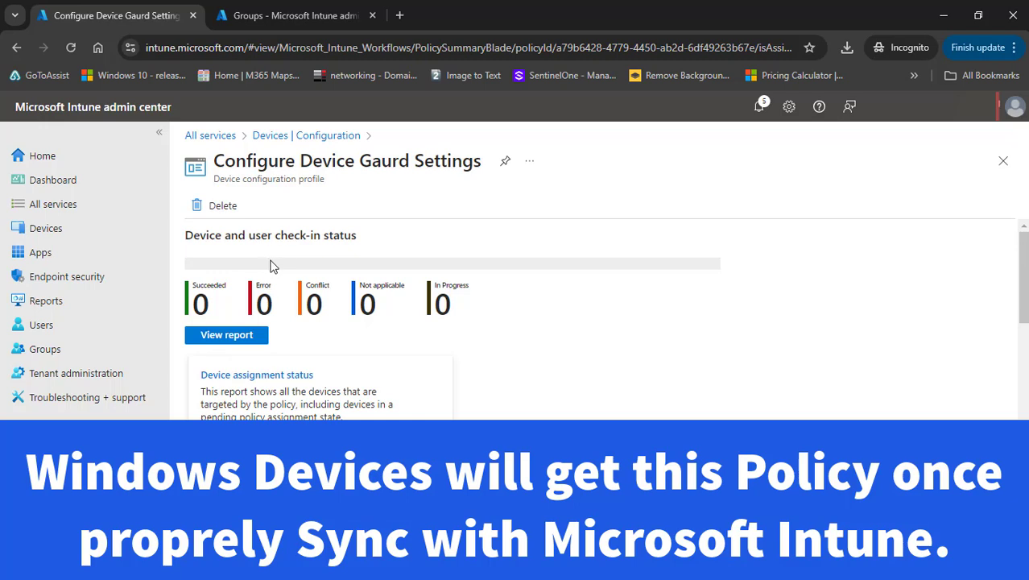
{"action": "left_click_drag", "start_coordinate": [201, 302], "coordinate": [469, 316]}
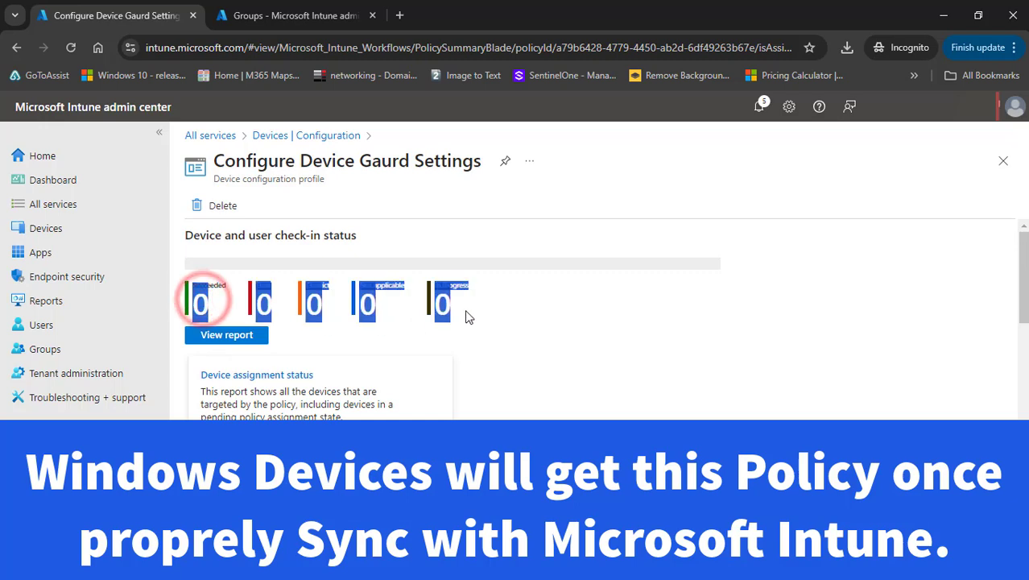
{"action": "left_click", "coordinate": [557, 331]}
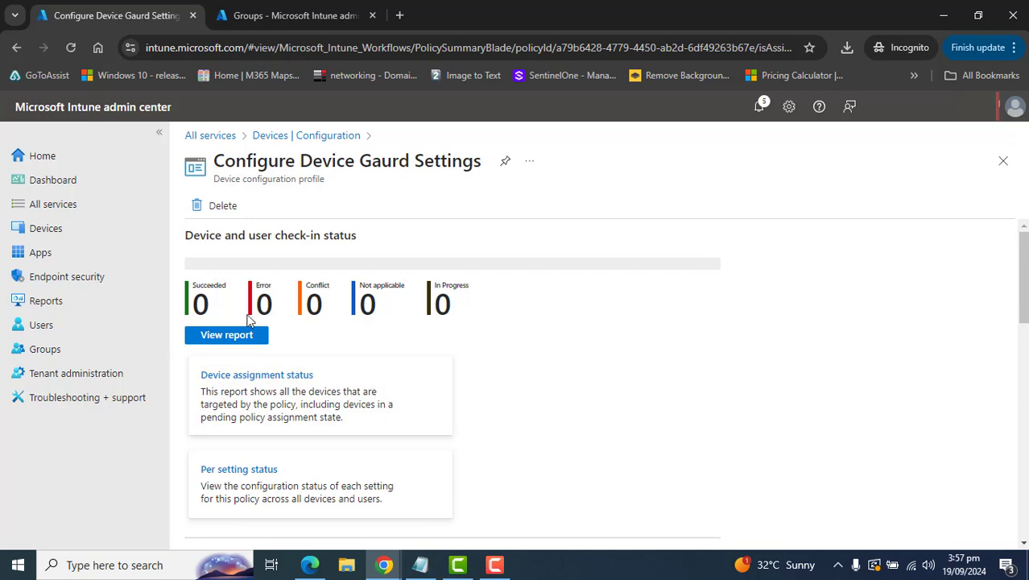
{"action": "left_click", "coordinate": [228, 336]}
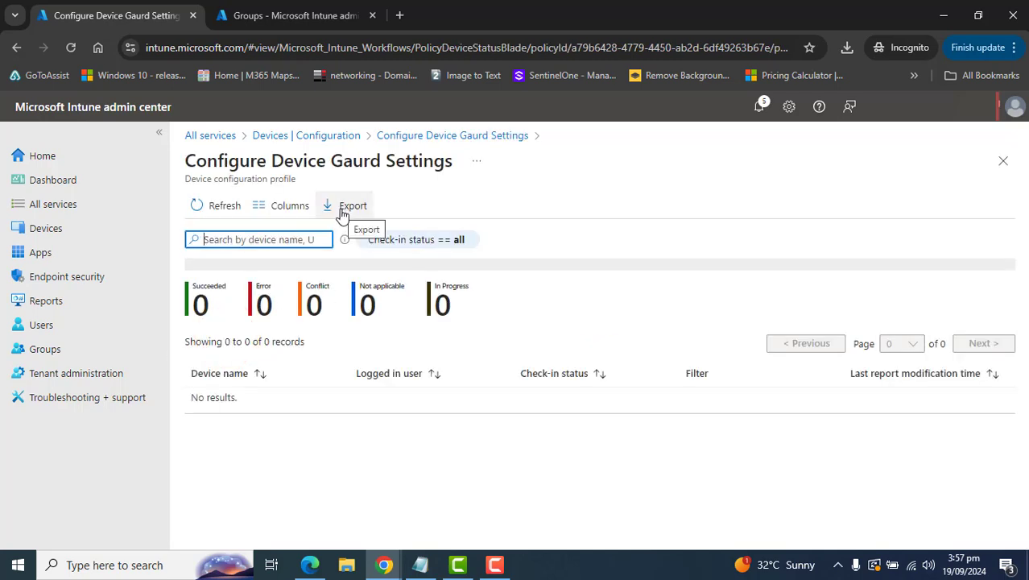
{"action": "left_click", "coordinate": [16, 48]}
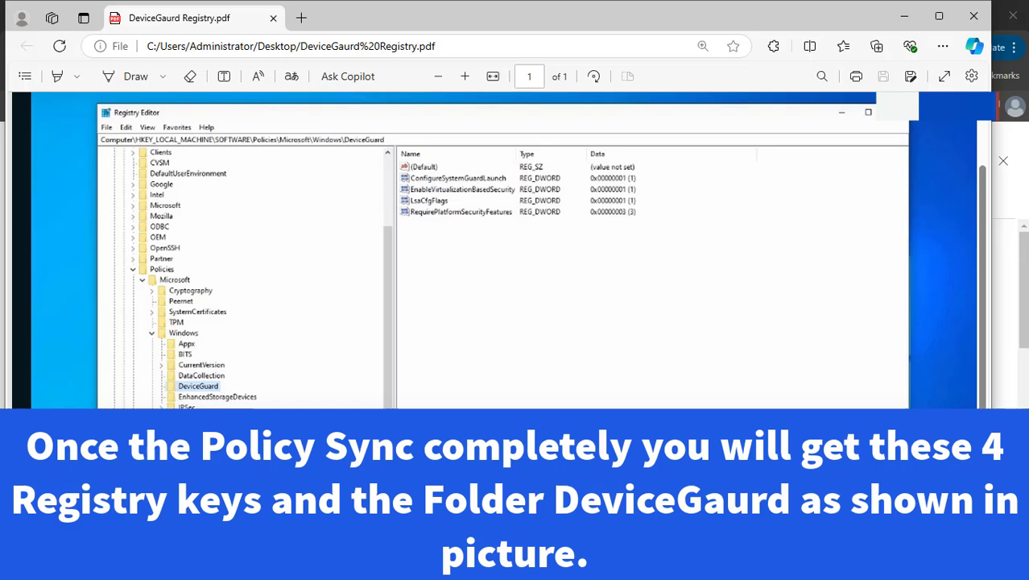
Search Windows for Registry Editor, launch it and move its window lower over the PDF
{"action": "left_click", "coordinate": [128, 567]}
{"action": "type", "text": "re"}
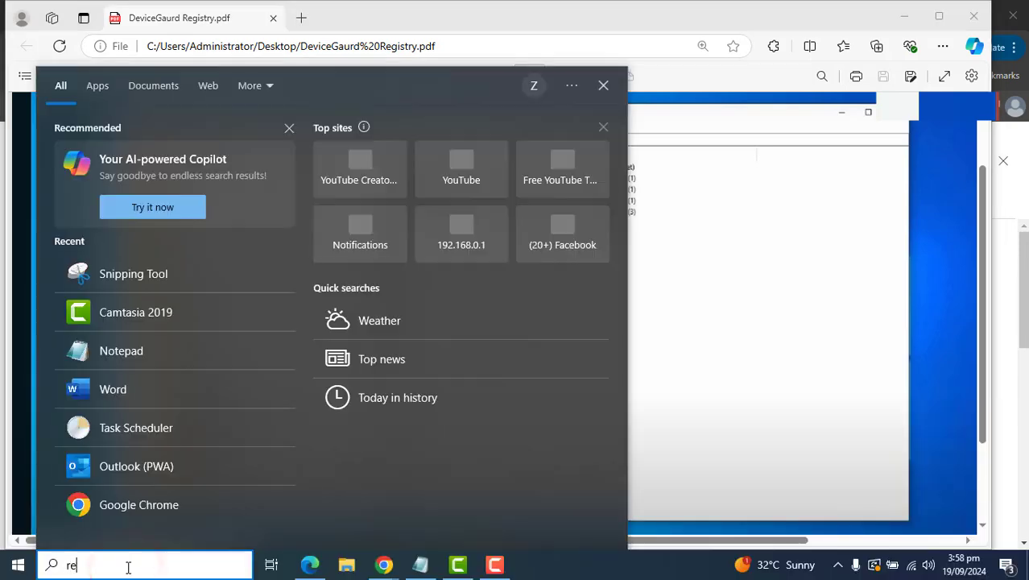
{"action": "type", "text": "get"}
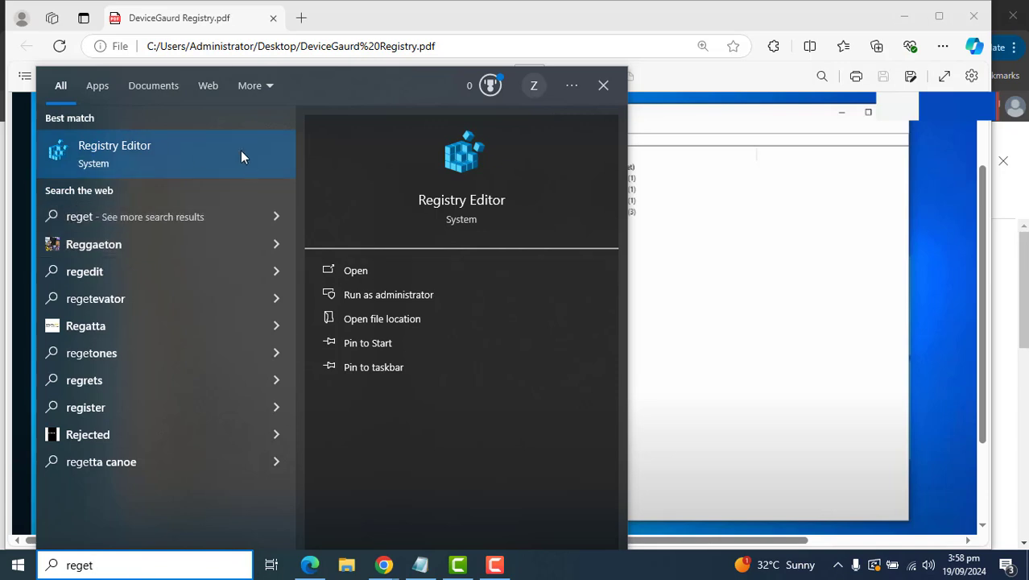
{"action": "left_click", "coordinate": [124, 157]}
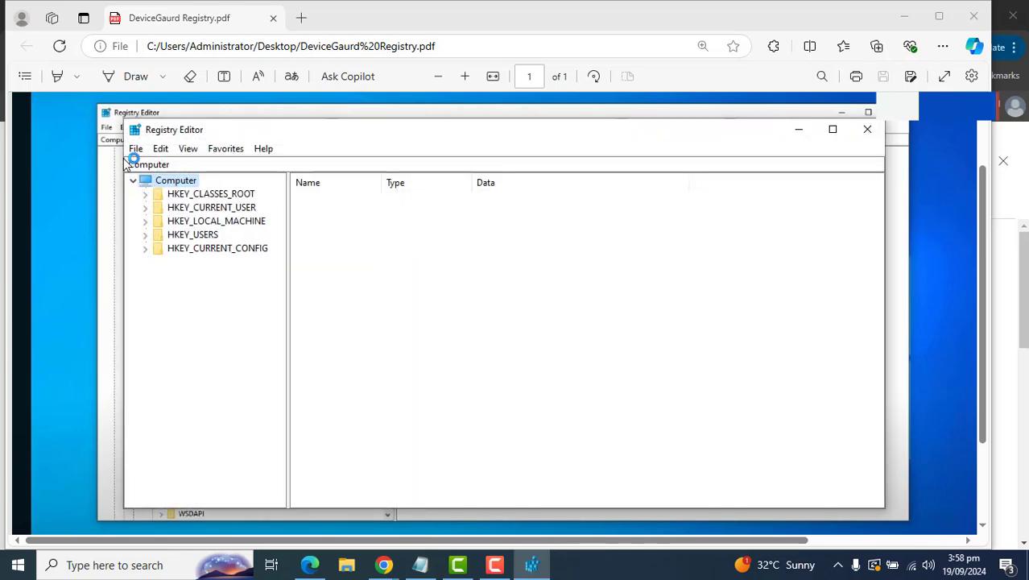
{"action": "left_click_drag", "start_coordinate": [559, 131], "coordinate": [516, 168]}
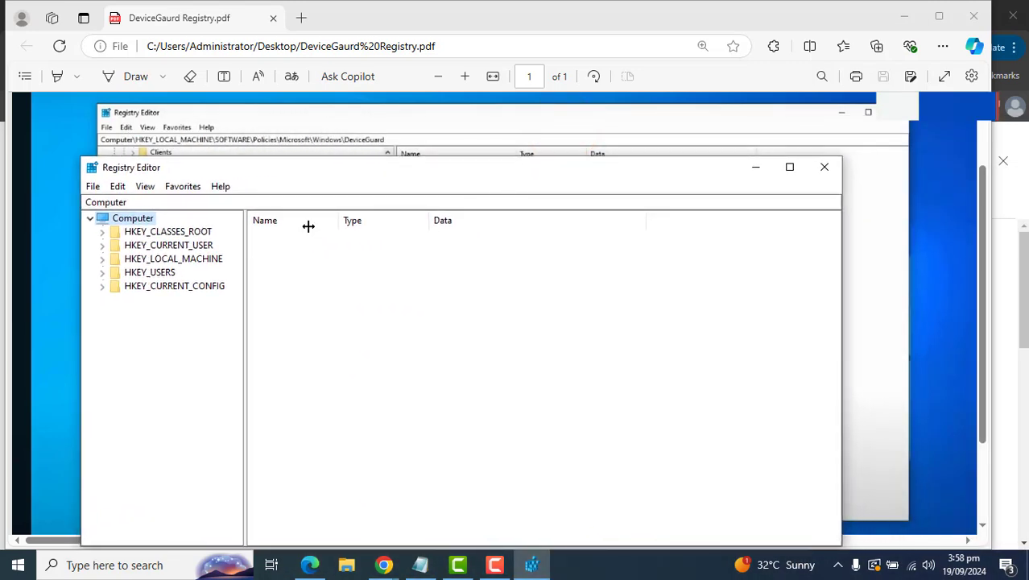
Expand the registry tree along HKEY_LOCAL_MACHINE\SOFTWARE\Policies\Microsoft\Windows
{"action": "left_click", "coordinate": [102, 258]}
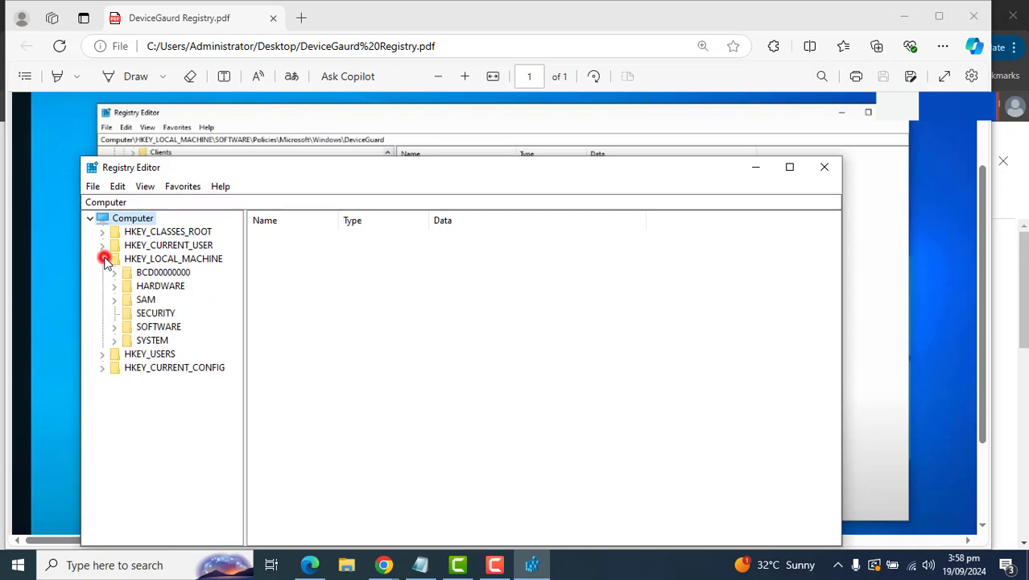
{"action": "left_click", "coordinate": [114, 326]}
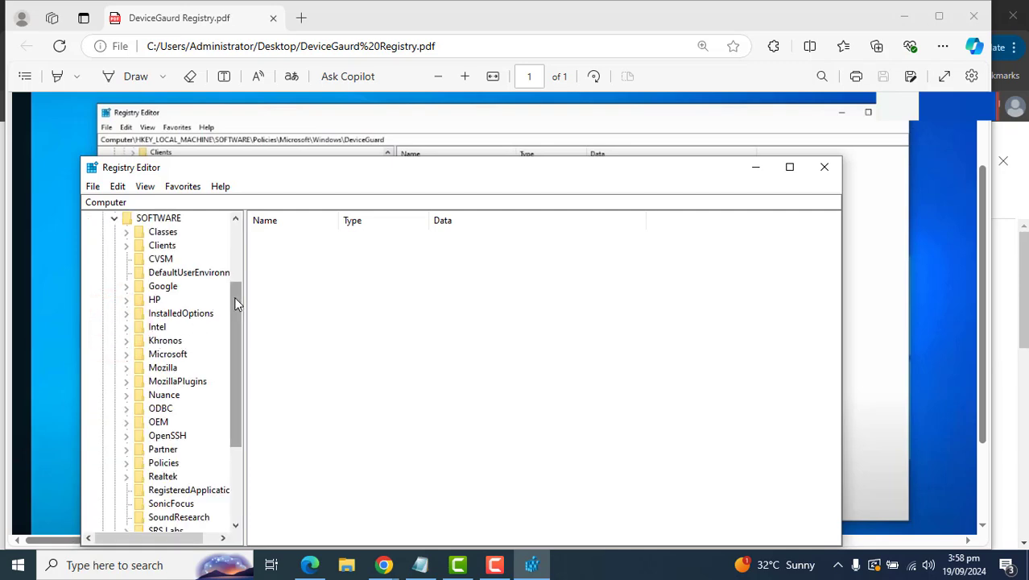
{"action": "left_click", "coordinate": [232, 322]}
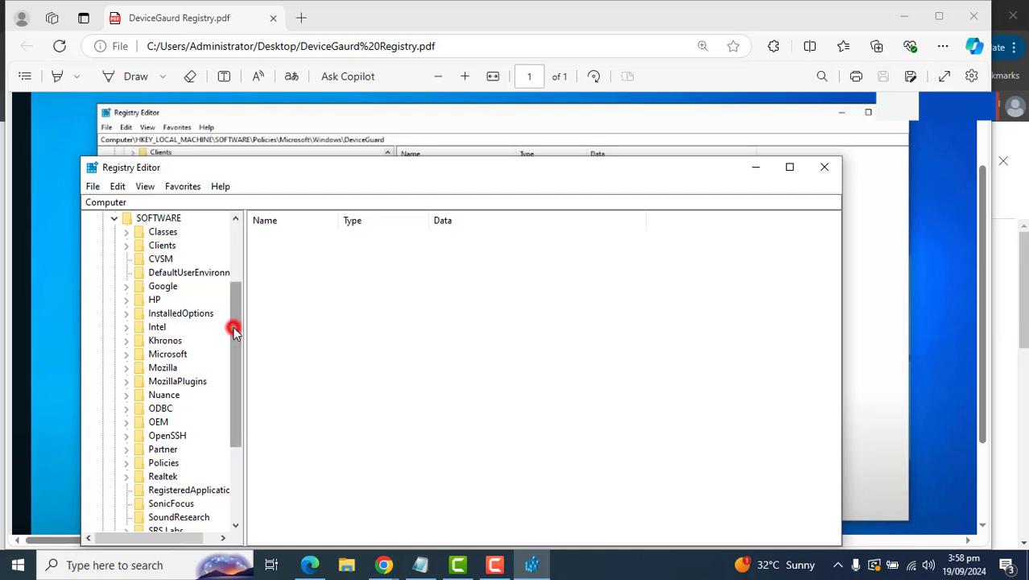
{"action": "left_click", "coordinate": [127, 463]}
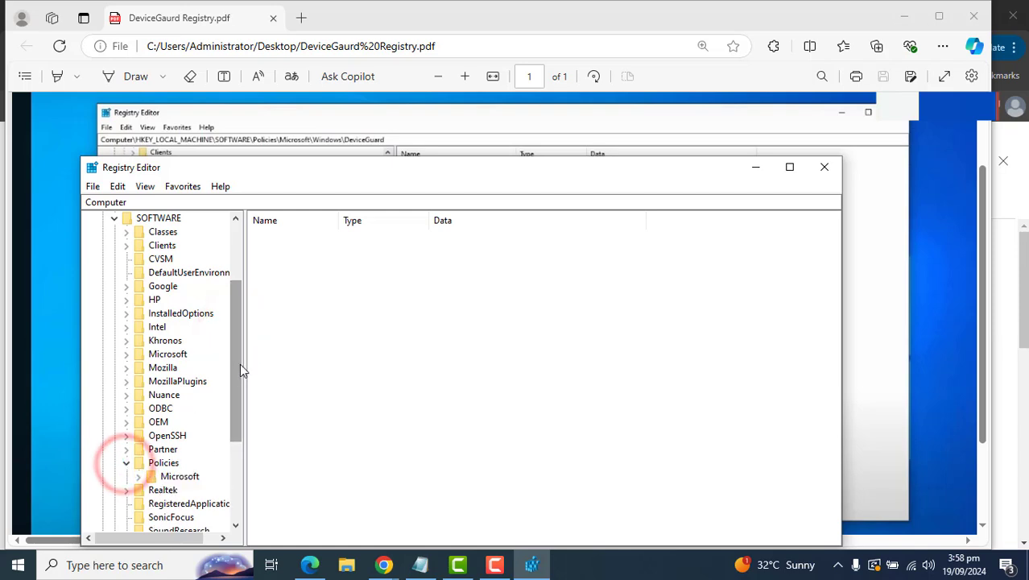
{"action": "left_click_drag", "start_coordinate": [237, 369], "coordinate": [233, 410]}
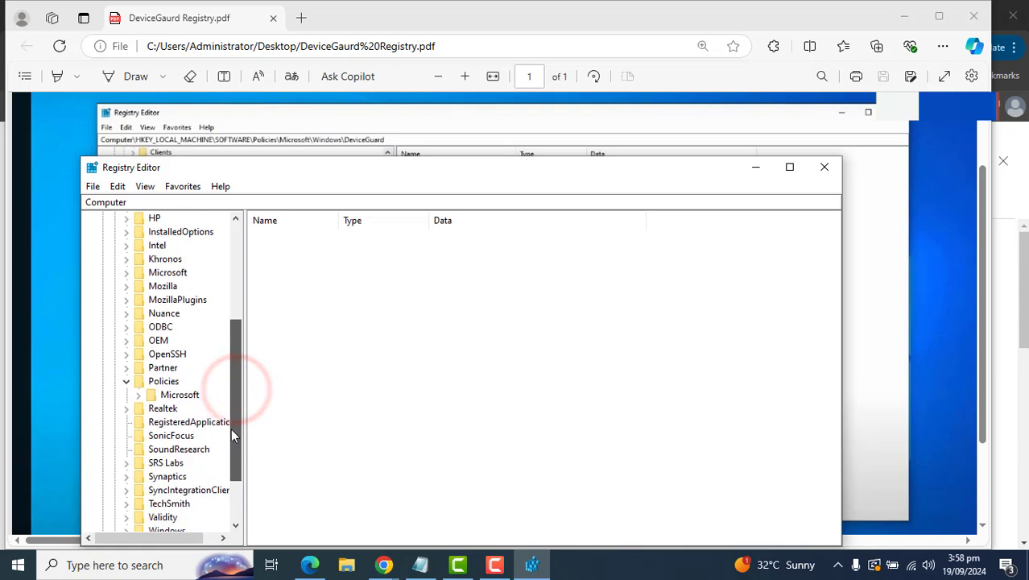
{"action": "left_click", "coordinate": [138, 395]}
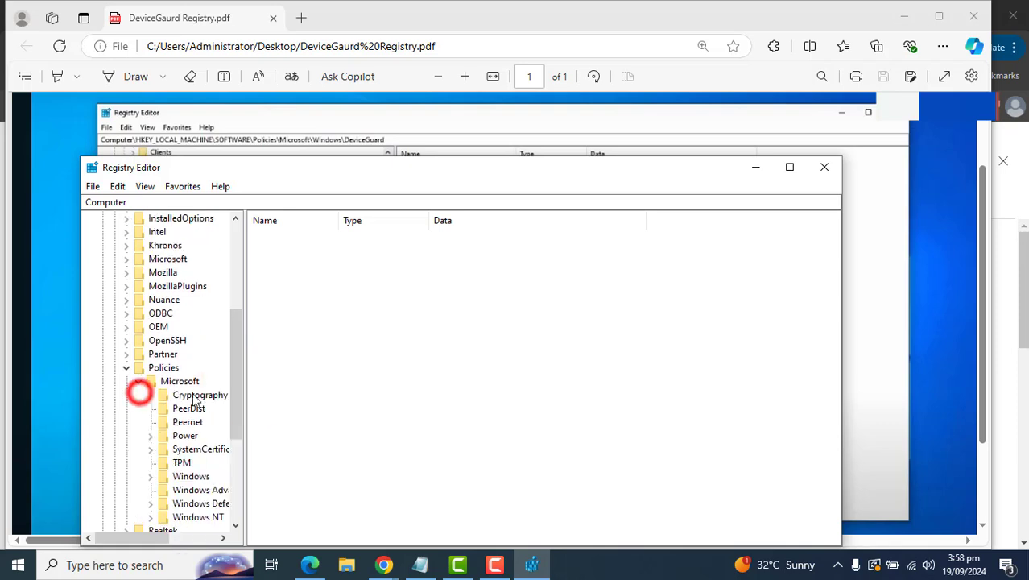
{"action": "left_click", "coordinate": [239, 336]}
{"action": "left_click_drag", "start_coordinate": [238, 337], "coordinate": [239, 371]}
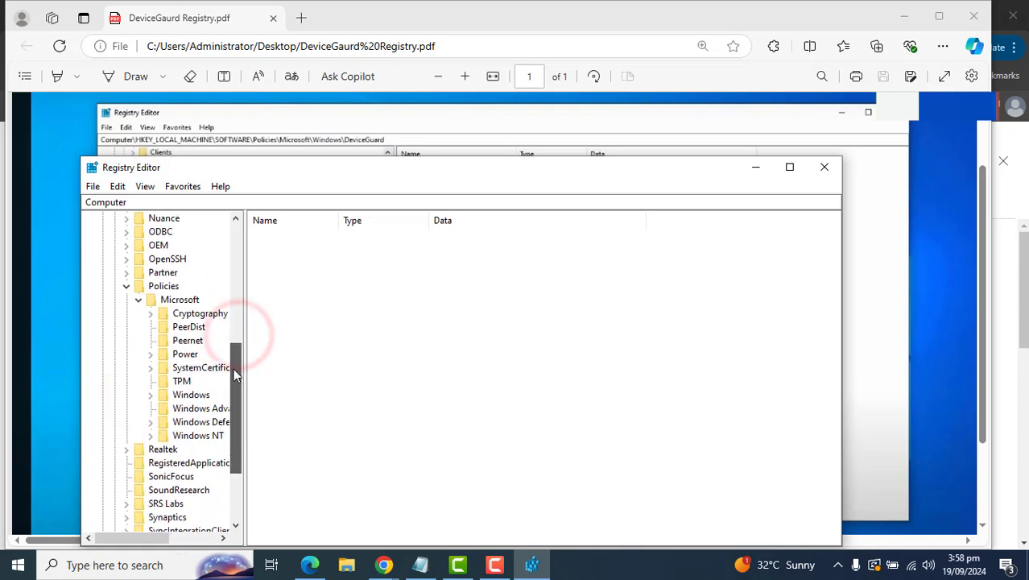
{"action": "left_click", "coordinate": [150, 394]}
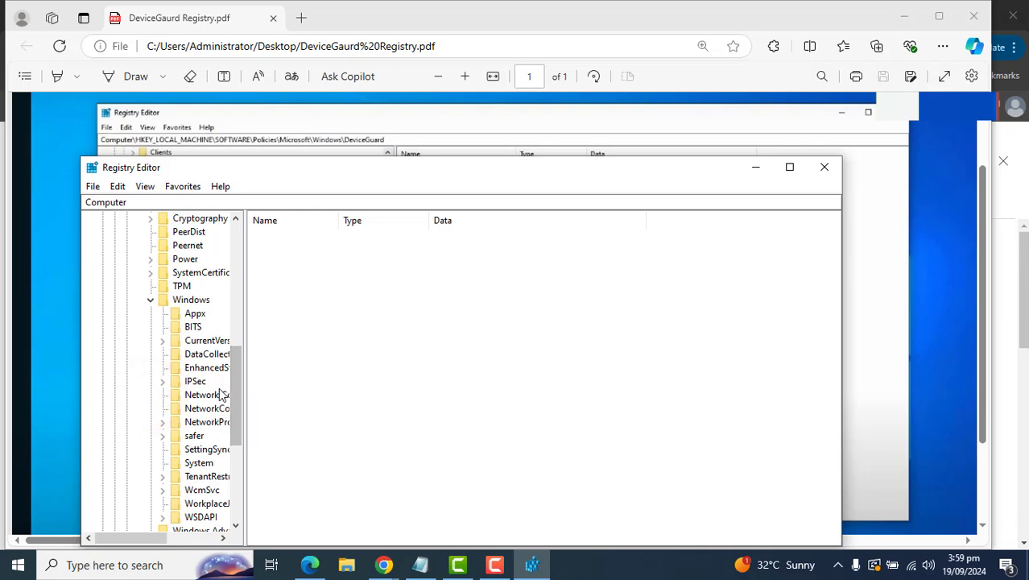
Maximize Registry Editor and look through the subkeys under Policies\Microsoft\Windows for the DeviceGuard key
{"action": "left_click", "coordinate": [216, 394]}
{"action": "left_click", "coordinate": [197, 408]}
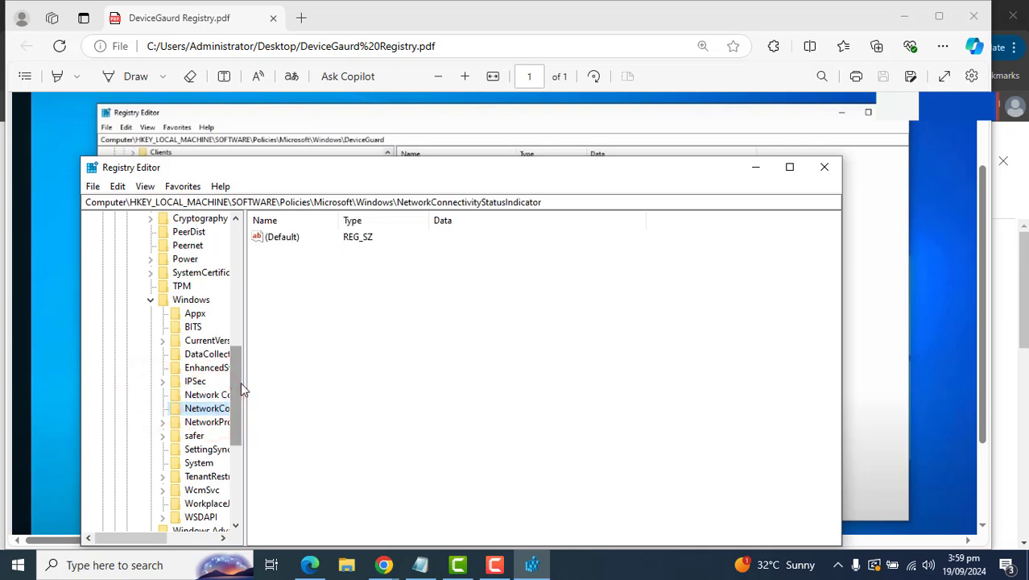
{"action": "left_click", "coordinate": [240, 384]}
{"action": "left_click_drag", "start_coordinate": [243, 392], "coordinate": [242, 415]}
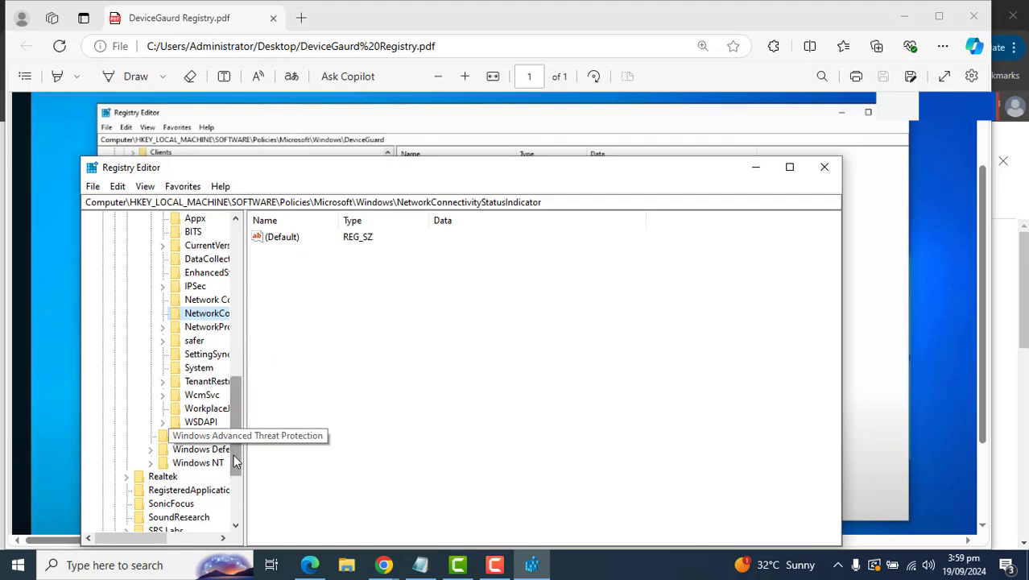
{"action": "left_click", "coordinate": [790, 167]}
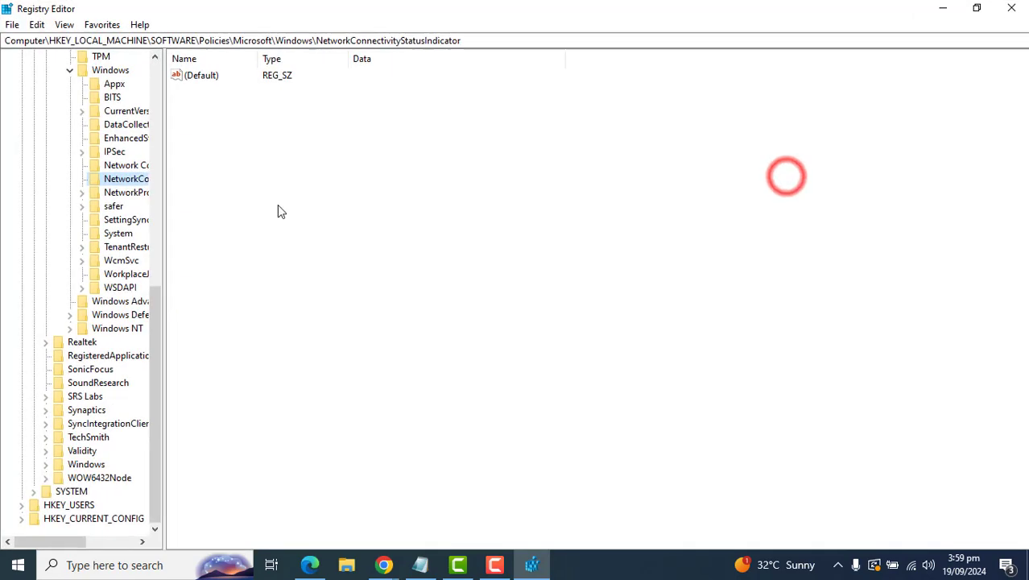
{"action": "left_click_drag", "start_coordinate": [54, 540], "coordinate": [75, 541]}
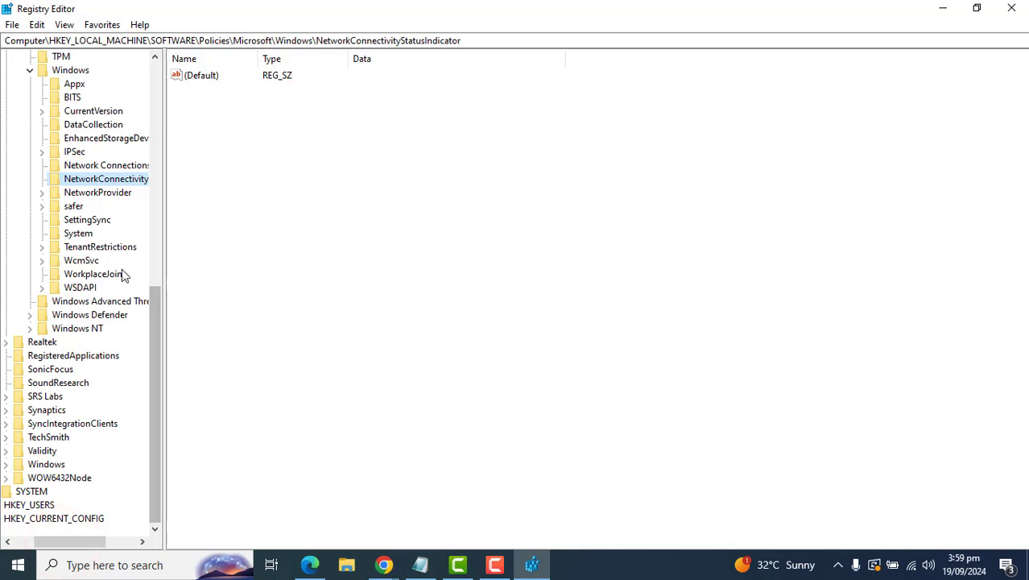
{"action": "left_click_drag", "start_coordinate": [156, 319], "coordinate": [155, 254]}
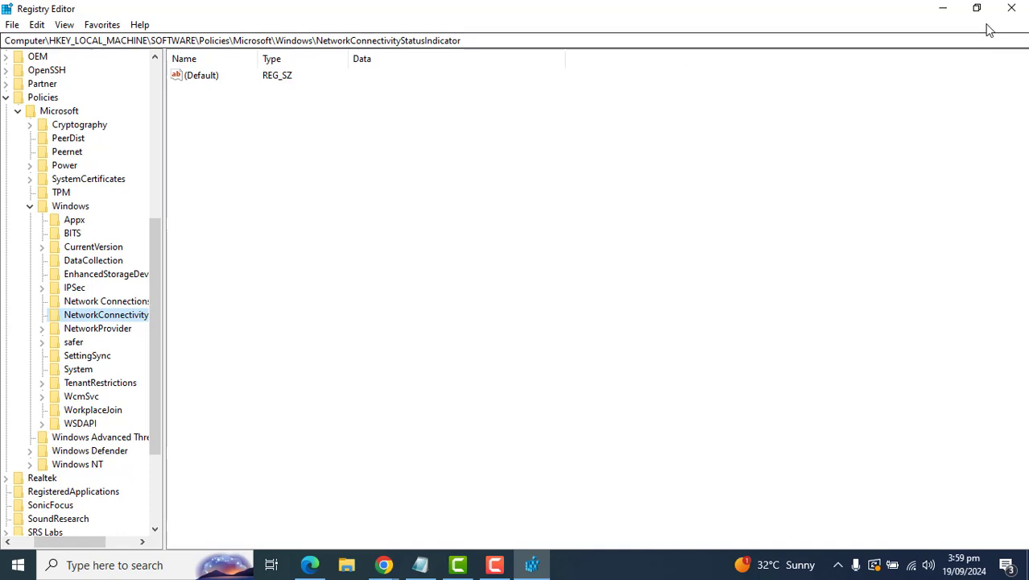
Minimize Registry Editor, review the DeviceGuard values in the reference PDF and switch to the System Information screenshot in Snip & Sketch
{"action": "left_click", "coordinate": [943, 10]}
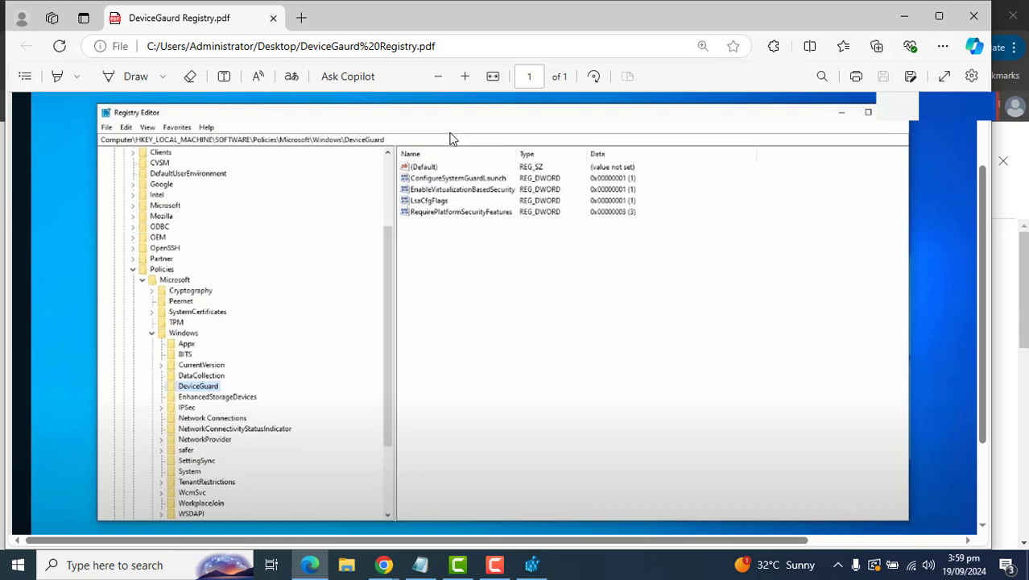
{"action": "left_click", "coordinate": [902, 15]}
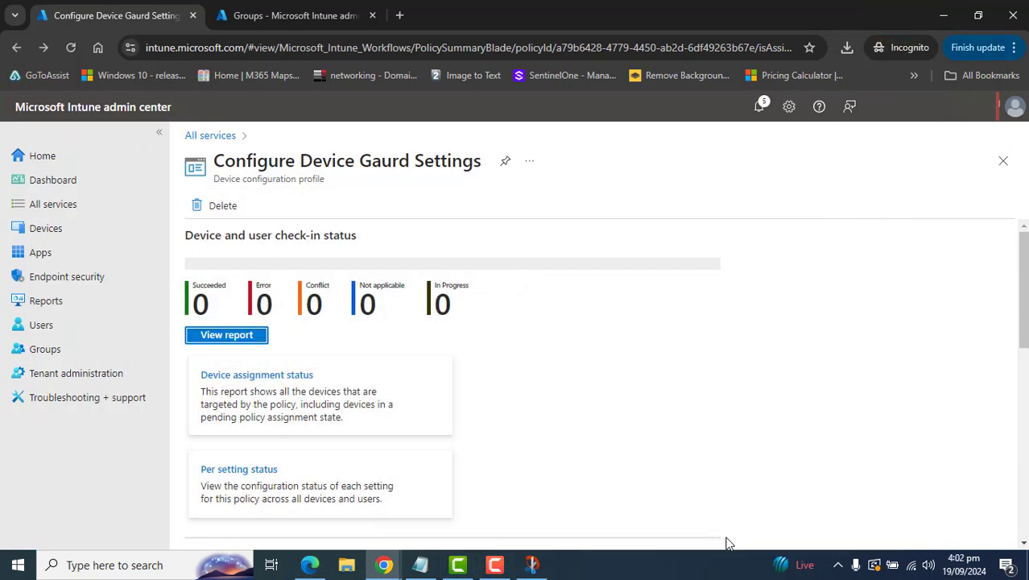
{"action": "mouse_move", "coordinate": [543, 572]}
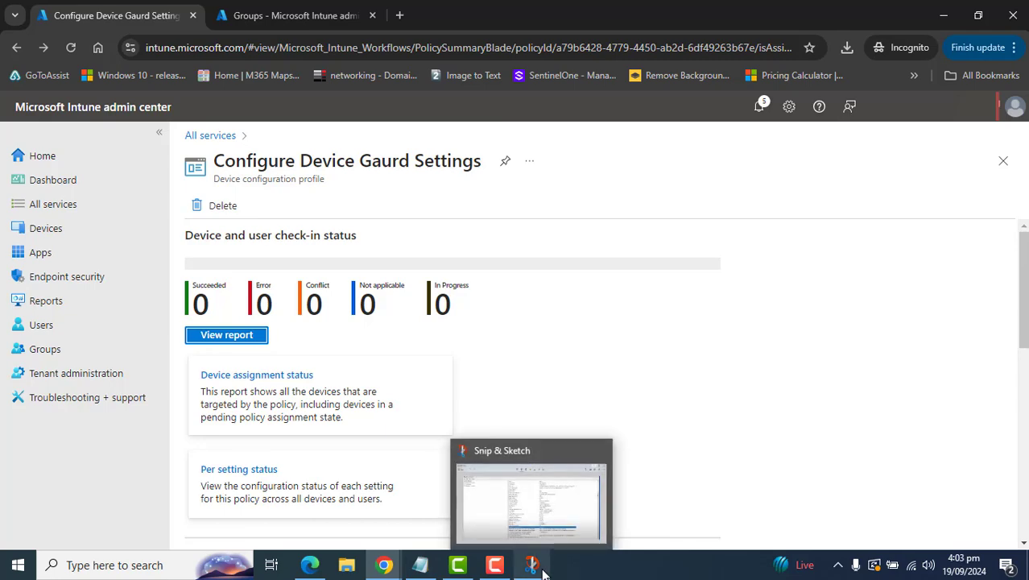
{"action": "left_click", "coordinate": [540, 511]}
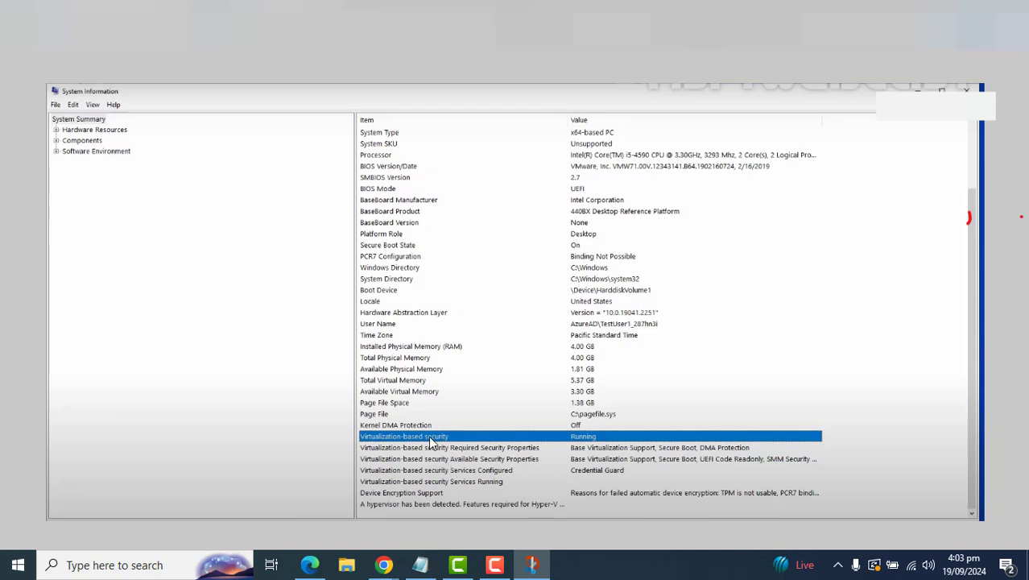
Search Windows for "system" and launch System Information
{"action": "left_click", "coordinate": [113, 567]}
{"action": "type", "text": "s"}
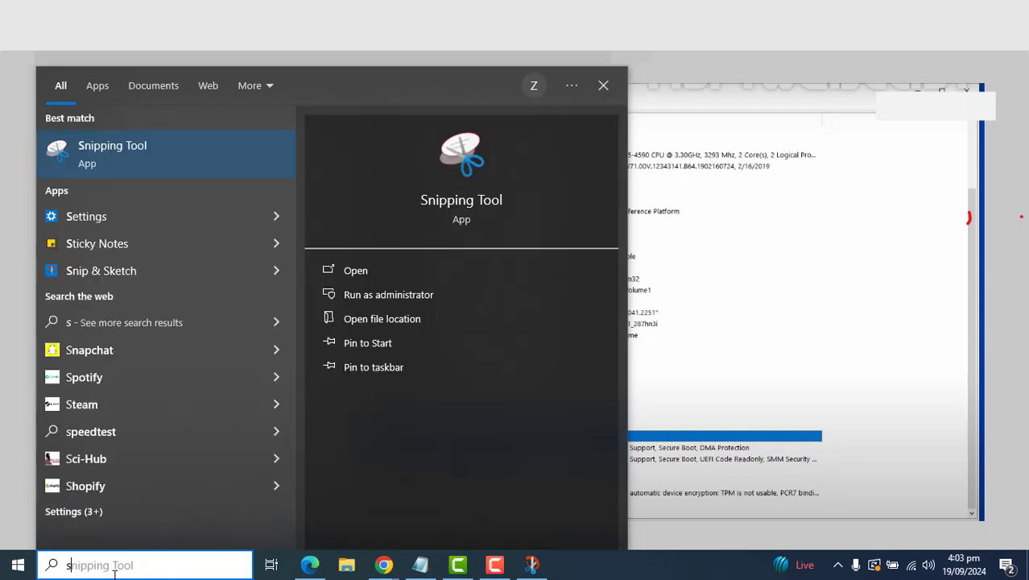
{"action": "type", "text": "ystem"}
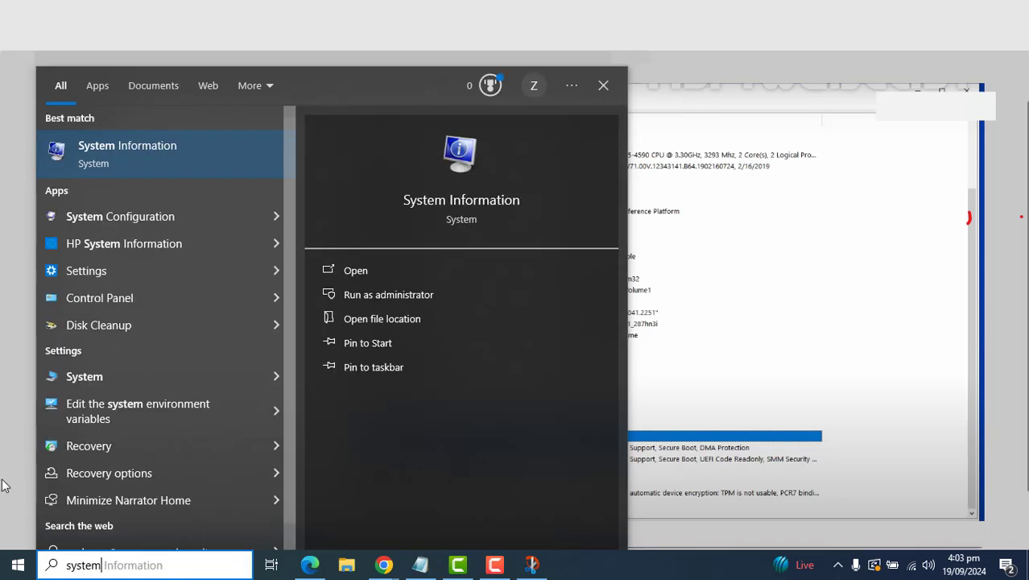
{"action": "left_click", "coordinate": [112, 149]}
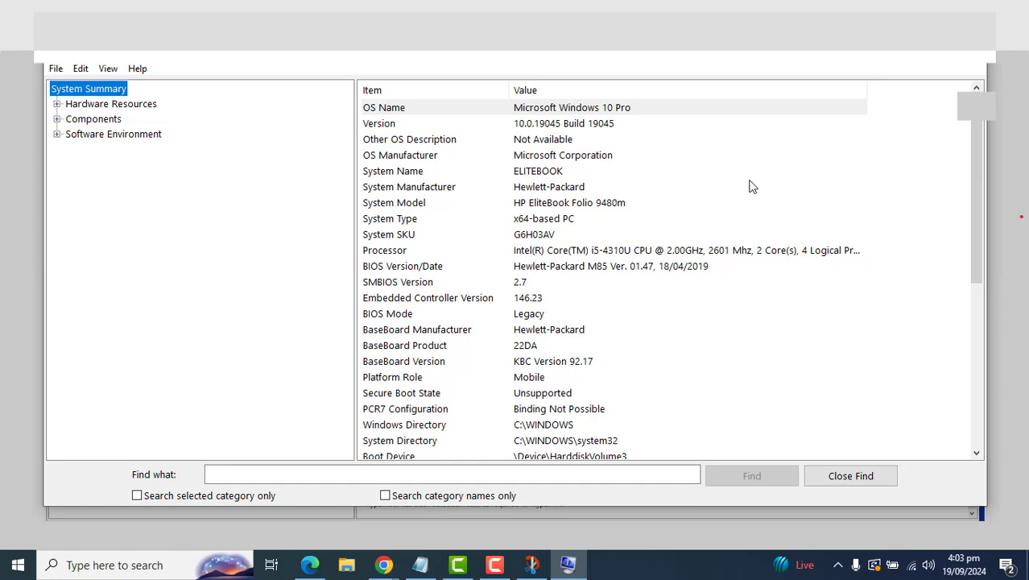
Examine the Kernel DMA Protection, virtualization-based security and Hyper-V entries at the end of the System Summary and close the Find bar
{"action": "mouse_move", "coordinate": [978, 181]}
{"action": "left_mouse_down"}
{"action": "mouse_move", "coordinate": [995, 223]}
{"action": "mouse_move", "coordinate": [963, 404]}
{"action": "left_mouse_up"}
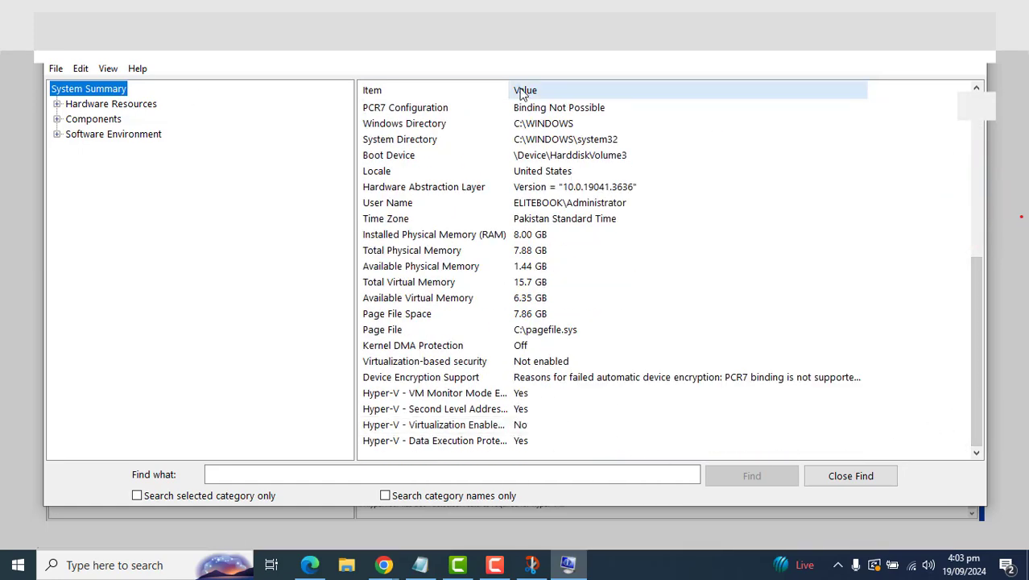
{"action": "left_click", "coordinate": [448, 380]}
{"action": "left_click", "coordinate": [448, 390]}
{"action": "left_click", "coordinate": [448, 423]}
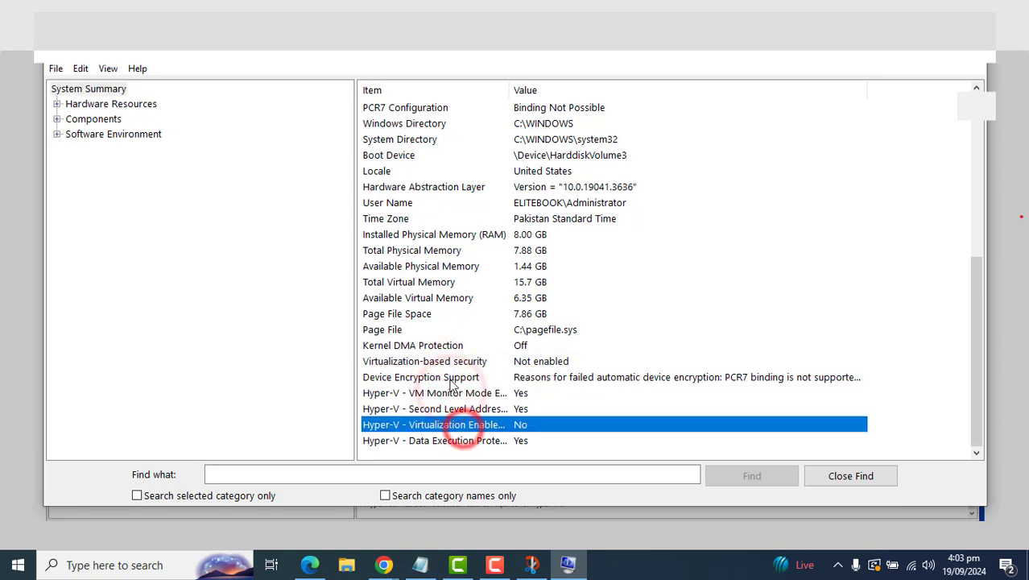
{"action": "left_click", "coordinate": [433, 408]}
{"action": "left_click", "coordinate": [441, 390]}
{"action": "left_click", "coordinate": [472, 344]}
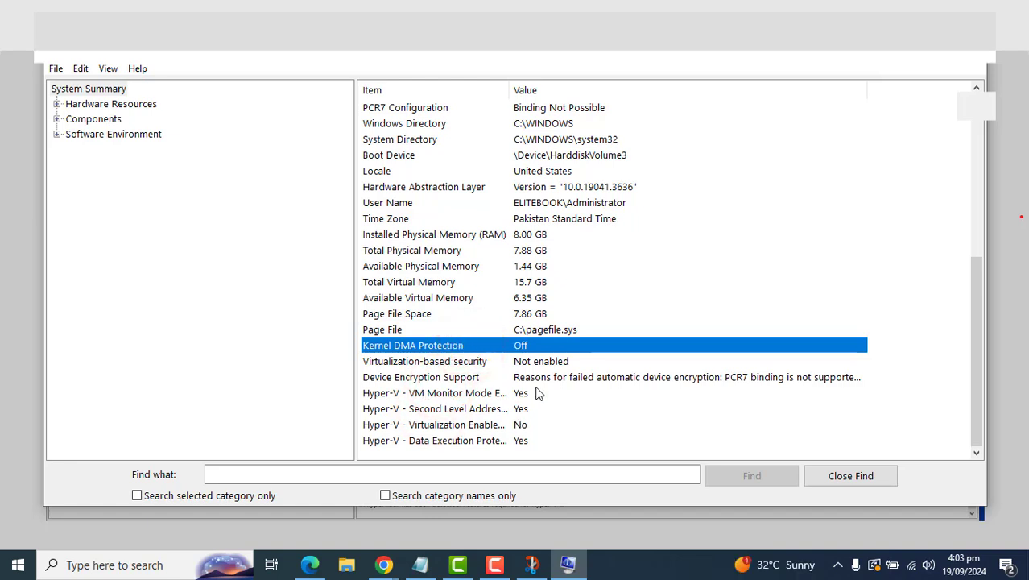
{"action": "left_click", "coordinate": [846, 476]}
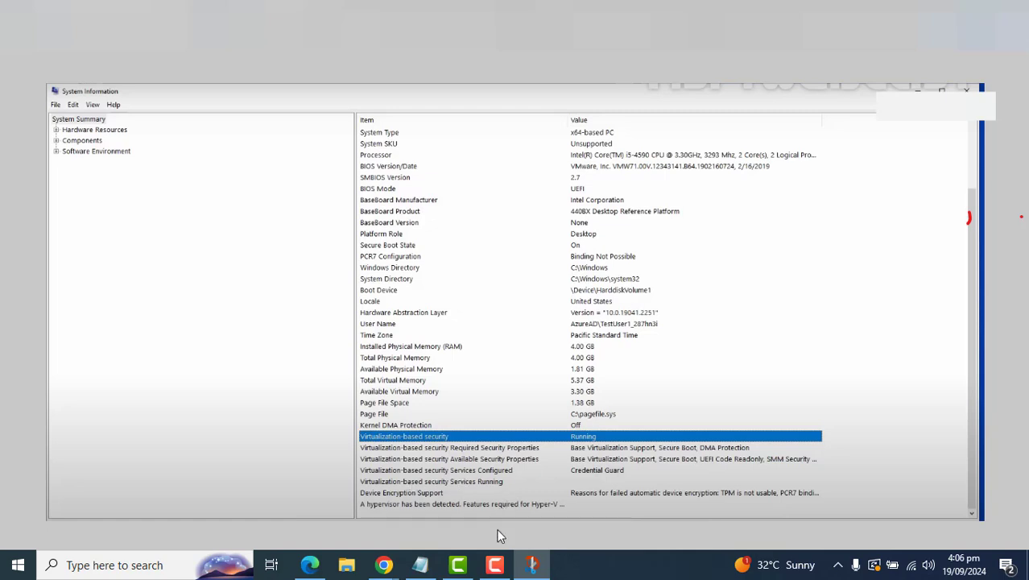
Switch back to the "Configure Device Gaurd Settings" policy in Intune and review its basics and included groups
{"action": "left_click", "coordinate": [494, 565]}
{"action": "left_click", "coordinate": [916, 544]}
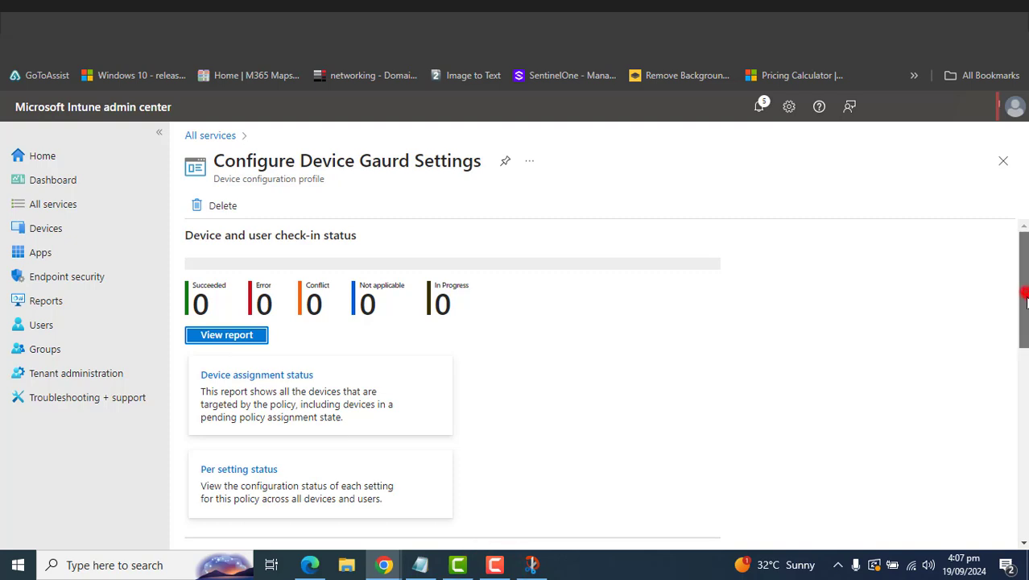
{"action": "scroll", "coordinate": [1024, 298], "scroll_direction": "down", "scroll_amount": 4}
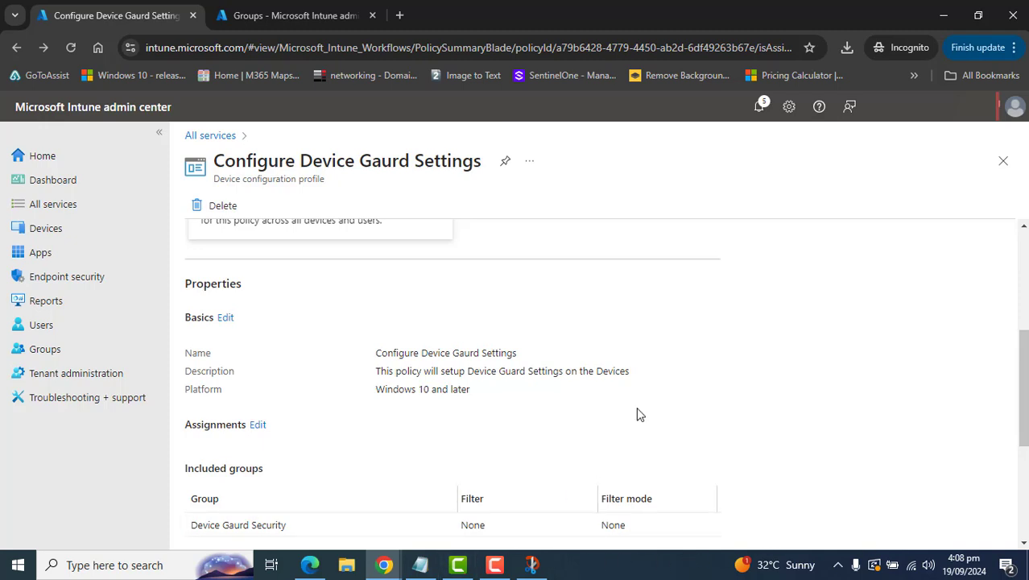
{"action": "scroll", "coordinate": [676, 373], "scroll_direction": "up", "scroll_amount": 3}
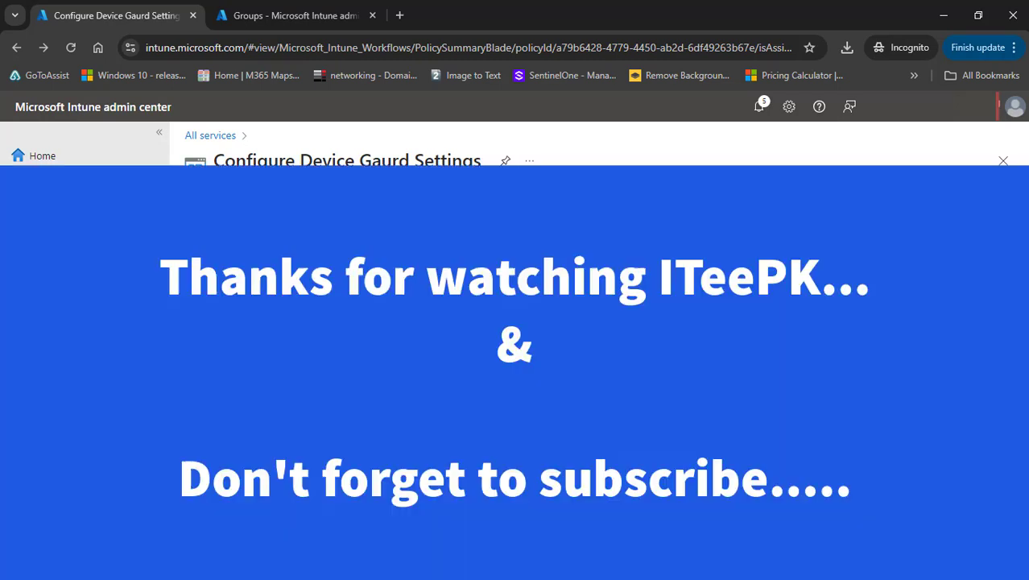